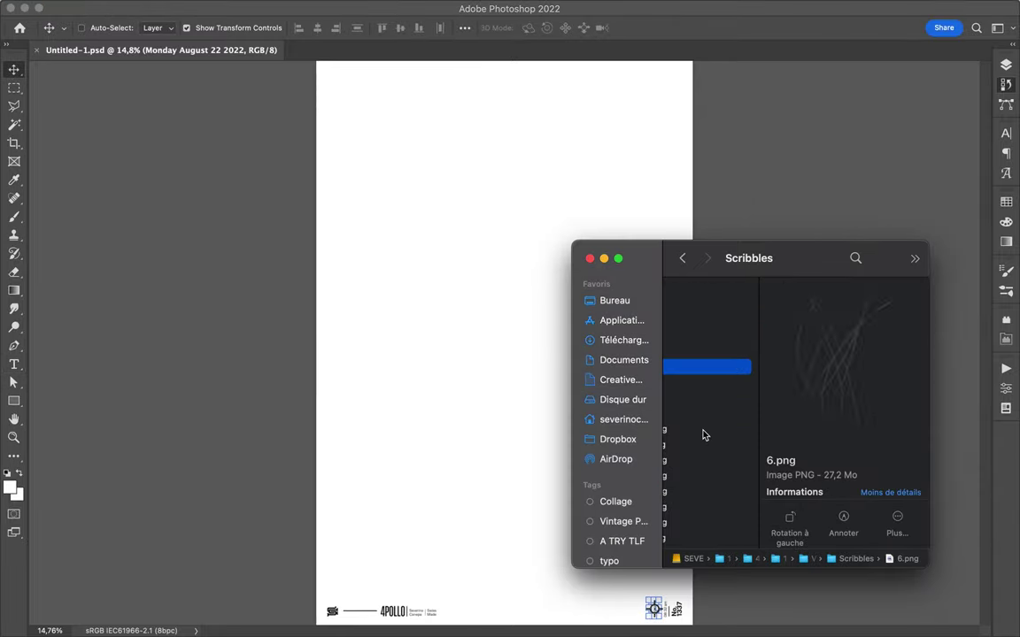
- Copy the scribble 22.png into the poster, then place the galaxy image 4.jpeg from the Space folder
{"action": "left_click_drag", "start_coordinate": [702, 485], "coordinate": [498, 623]}
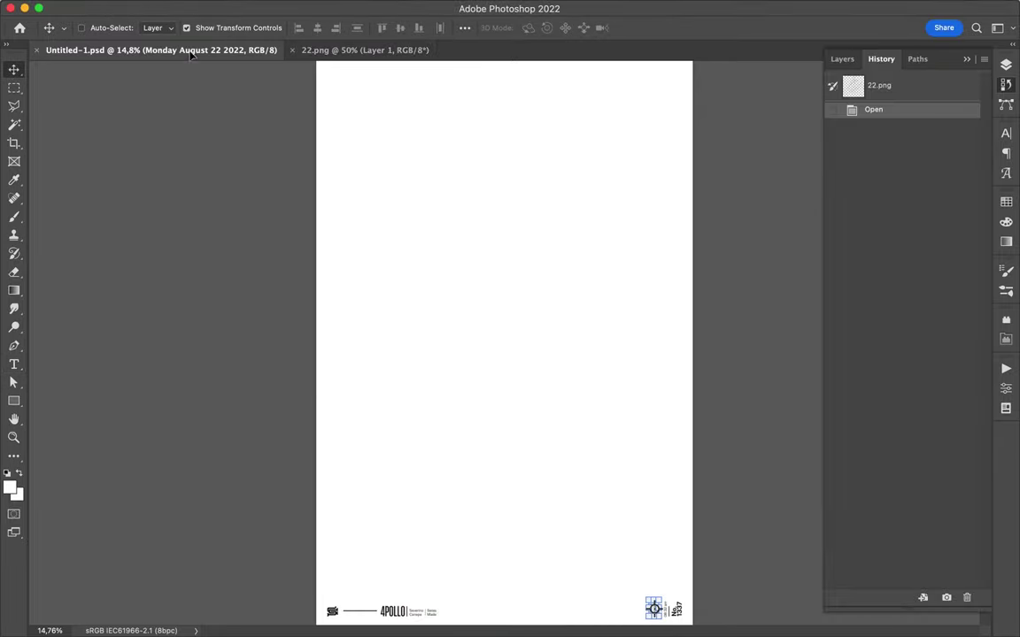
{"action": "left_click_drag", "start_coordinate": [505, 345], "coordinate": [523, 280]}
{"action": "key", "text": "super+Tab"}
{"action": "left_click", "coordinate": [677, 397]}
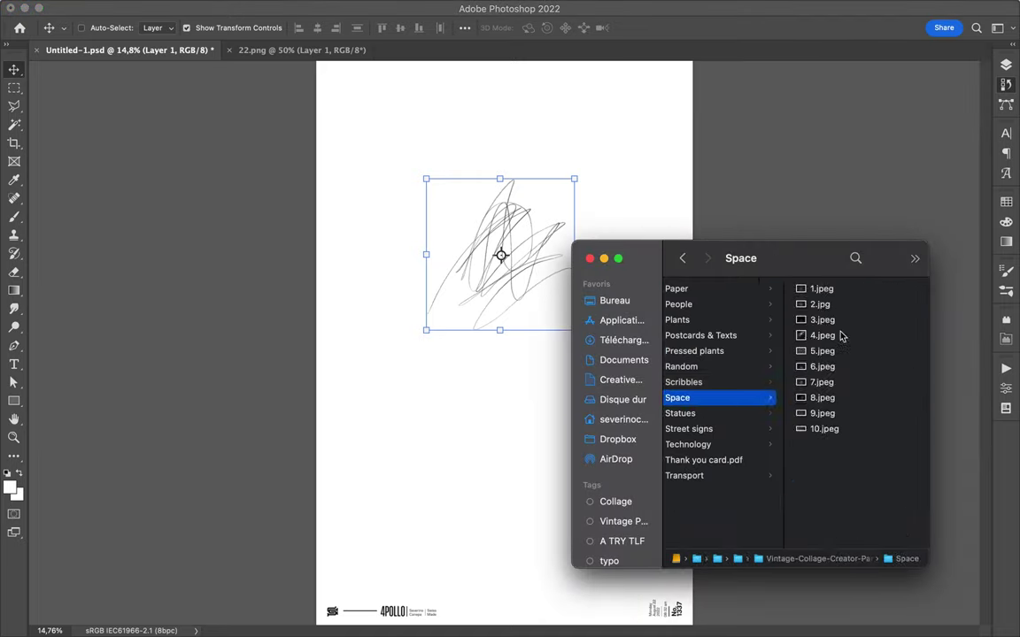
{"action": "left_click_drag", "start_coordinate": [813, 348], "coordinate": [504, 450]}
{"action": "left_click", "coordinate": [910, 614]}
- Enlarge the galaxy to 120% and browse the statue previews in the Statues folder
{"action": "left_click_drag", "start_coordinate": [260, 28], "coordinate": [448, 223]}
{"action": "left_click", "coordinate": [424, 611]}
{"action": "left_click", "coordinate": [680, 414]}
{"action": "left_click", "coordinate": [821, 352]}
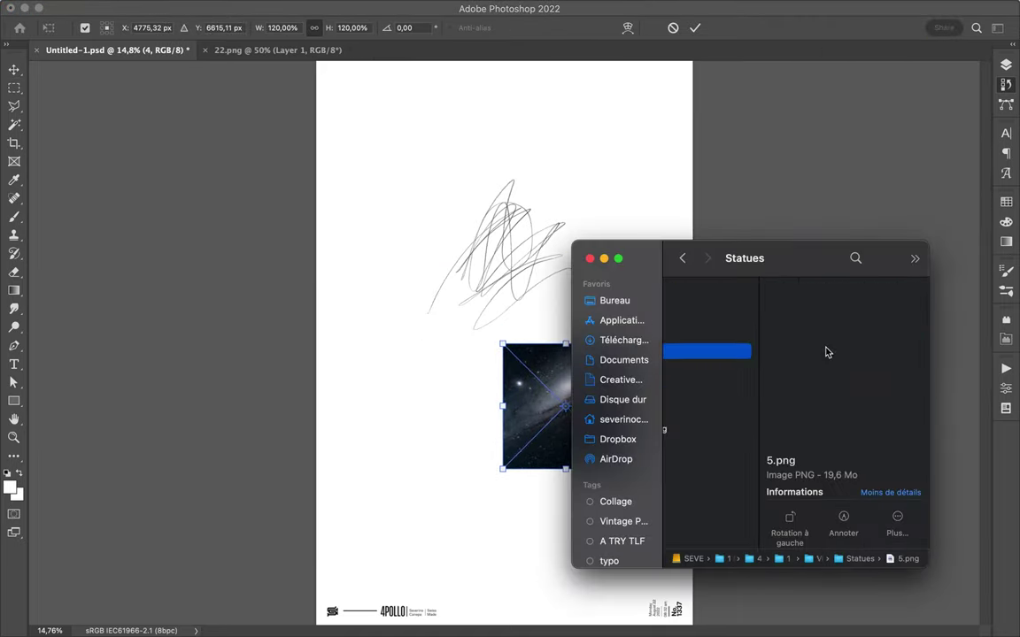
{"action": "key", "text": "Up"}
{"action": "key", "text": "Up"}
{"action": "key", "text": "Up"}
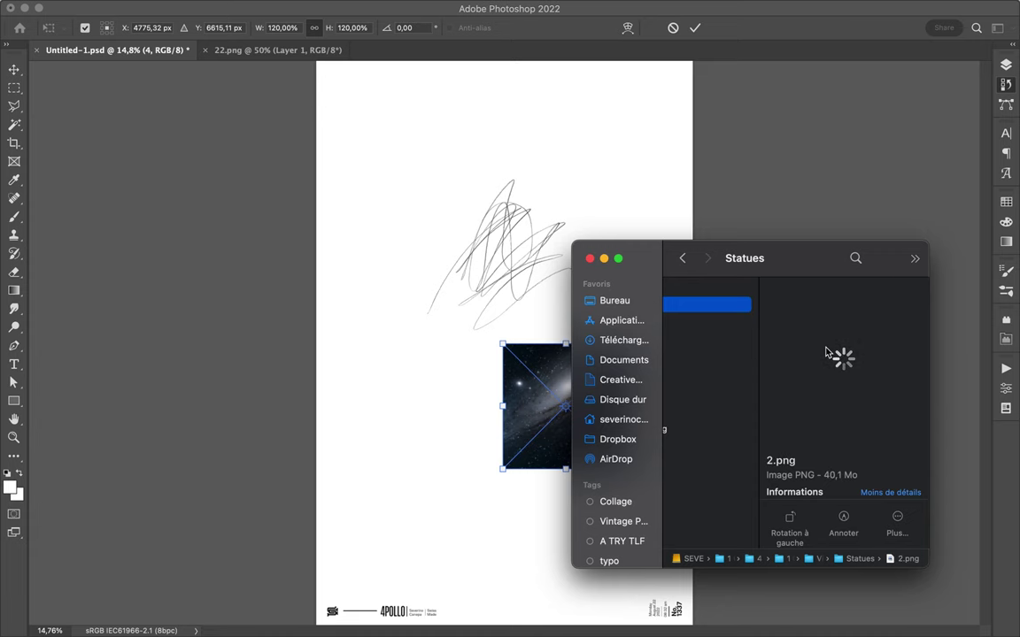
- Commit the galaxy, drop statue 10.png onto the poster, then cancel the oversized placement
{"action": "left_click", "coordinate": [715, 431]}
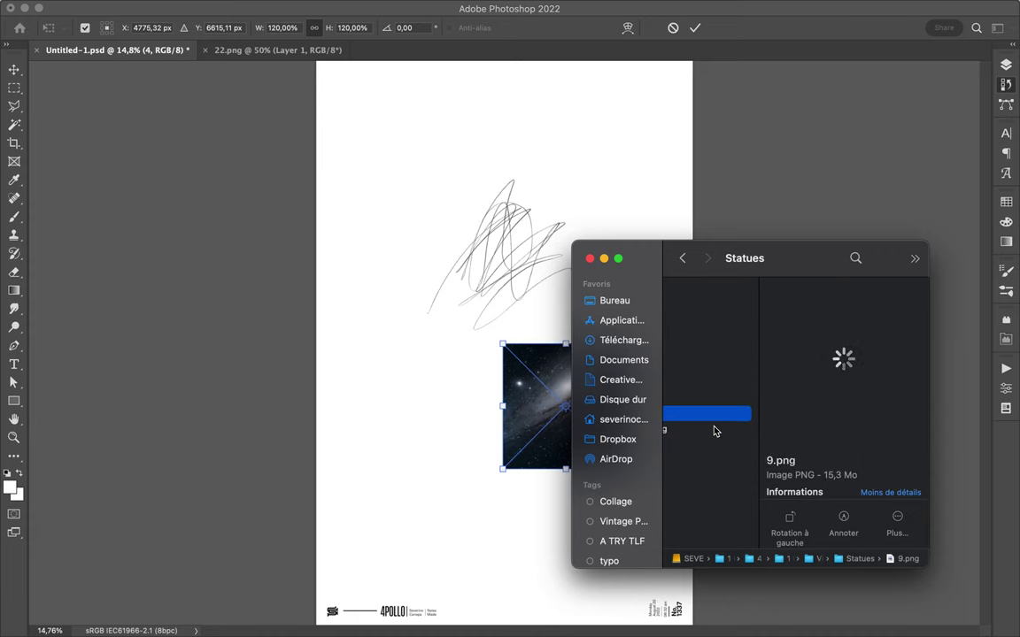
{"action": "left_click_drag", "start_coordinate": [715, 431], "coordinate": [432, 409]}
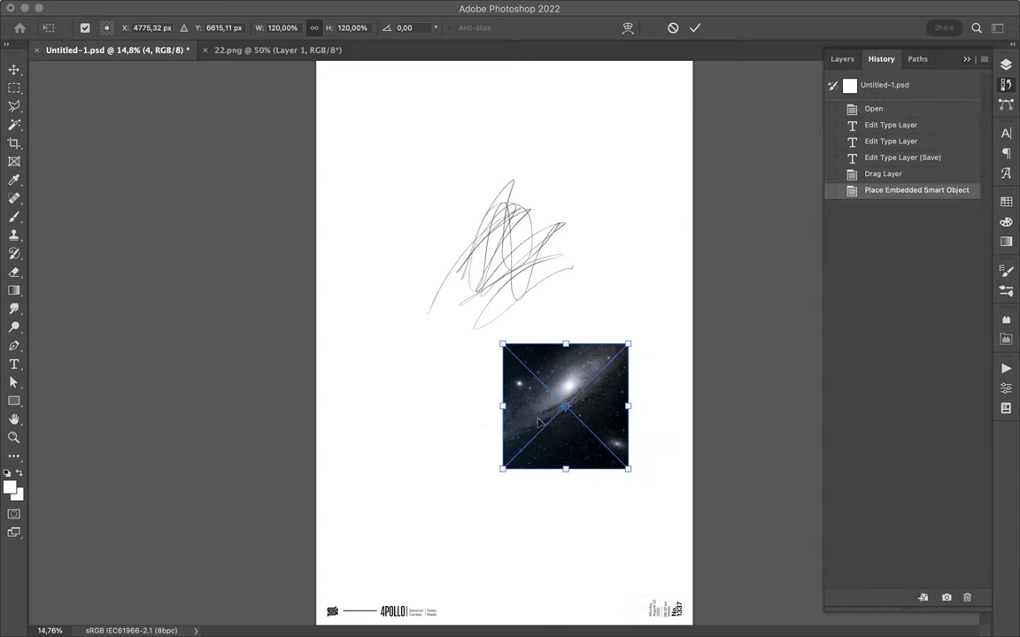
{"action": "left_click", "coordinate": [439, 611]}
{"action": "left_click_drag", "start_coordinate": [699, 428], "coordinate": [494, 430]}
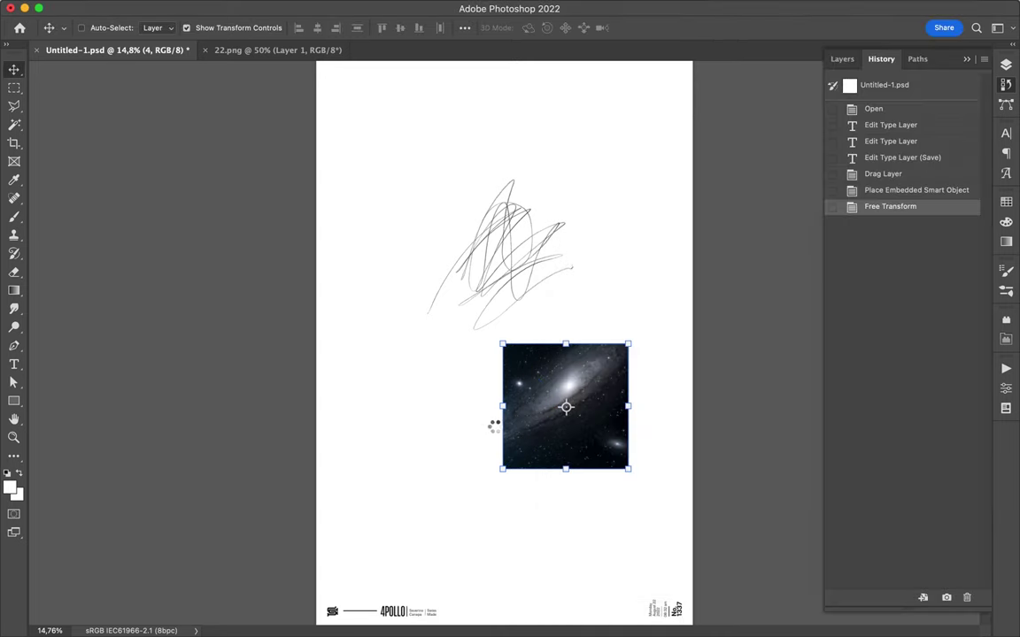
{"action": "key", "text": "Return"}
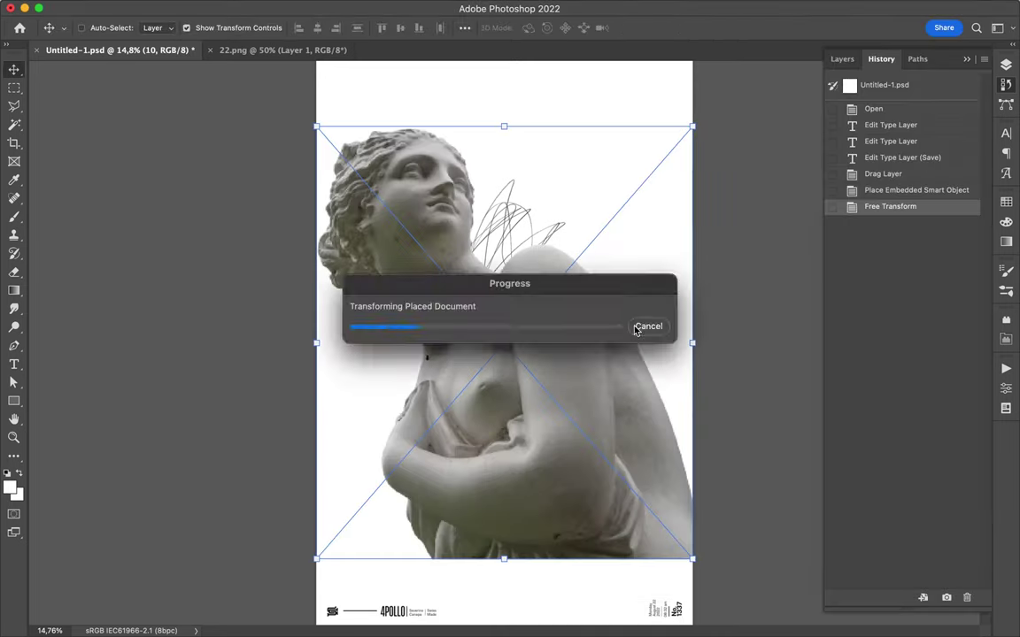
- Open statue 10.png as its own document, copy it in as Layer 2, and move it up over the scribble
{"action": "left_click", "coordinate": [648, 332]}
{"action": "left_click", "coordinate": [405, 606]}
{"action": "mouse_move", "coordinate": [665, 431]}
{"action": "left_mouse_down"}
{"action": "mouse_move", "coordinate": [572, 631]}
{"action": "mouse_move", "coordinate": [549, 493]}
{"action": "left_mouse_up"}
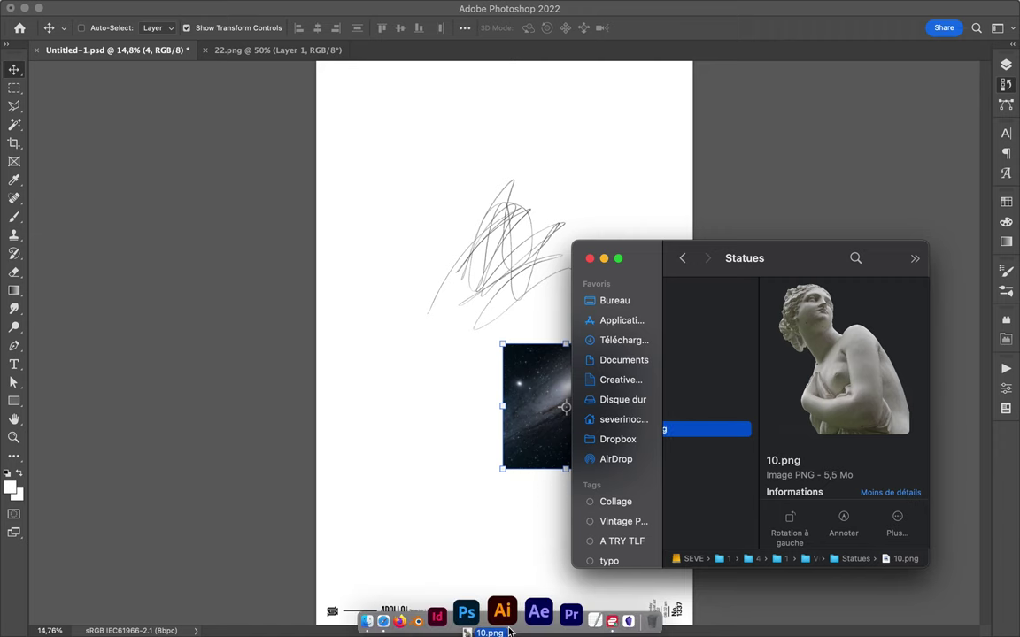
{"action": "left_click", "coordinate": [432, 613]}
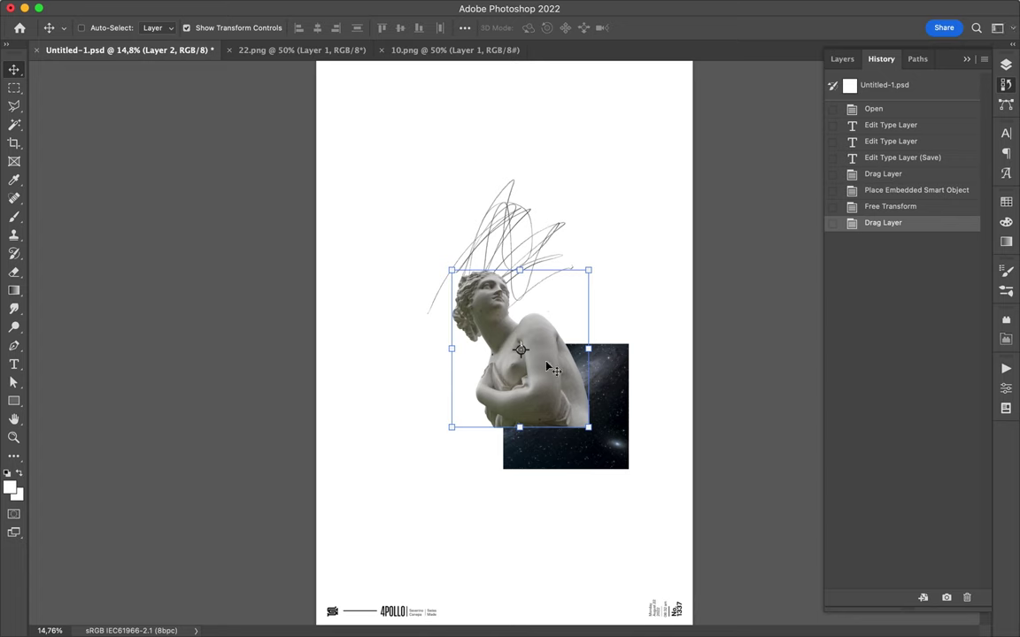
{"action": "left_click_drag", "start_coordinate": [549, 367], "coordinate": [561, 290]}
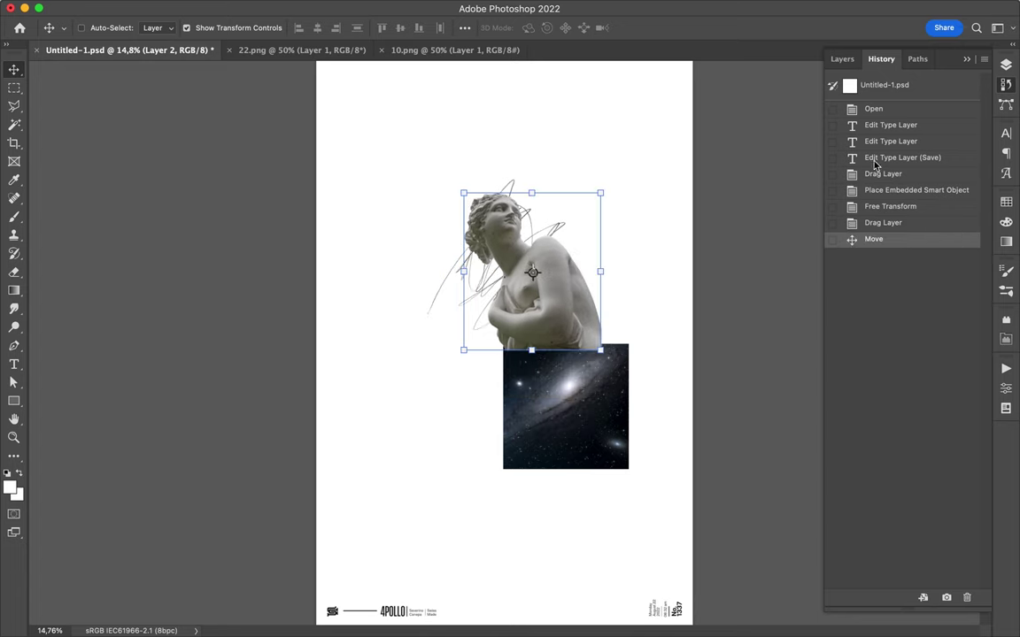
{"action": "left_click", "coordinate": [842, 60]}
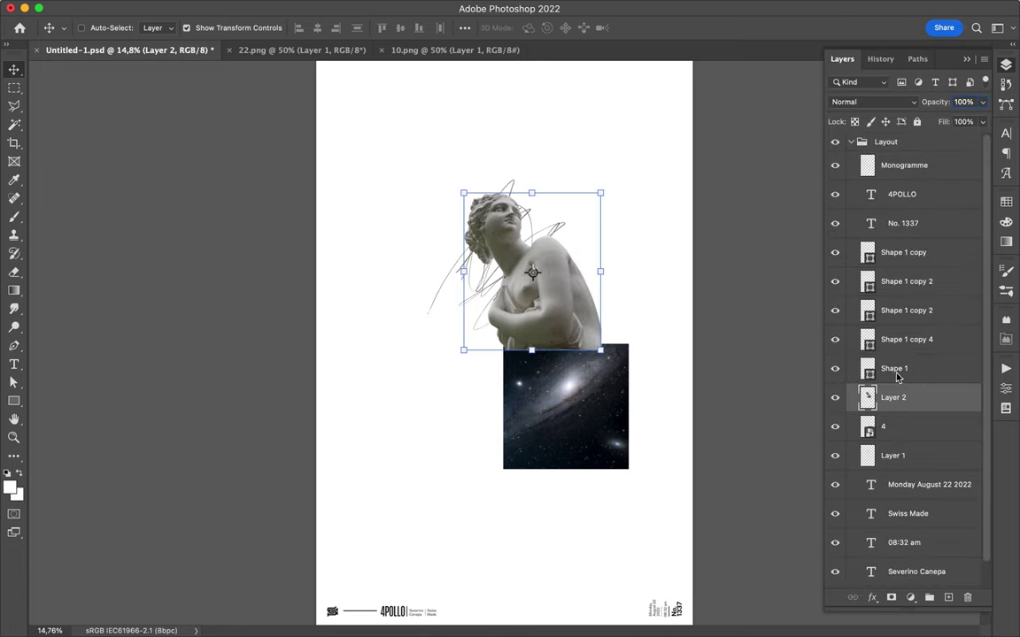
- Move Layer 2, 4 and Layer 1 out of the Layout group to sit above Rectangle 1
{"action": "left_click", "coordinate": [482, 294]}
{"action": "left_click", "coordinate": [894, 455], "text": "shift"}
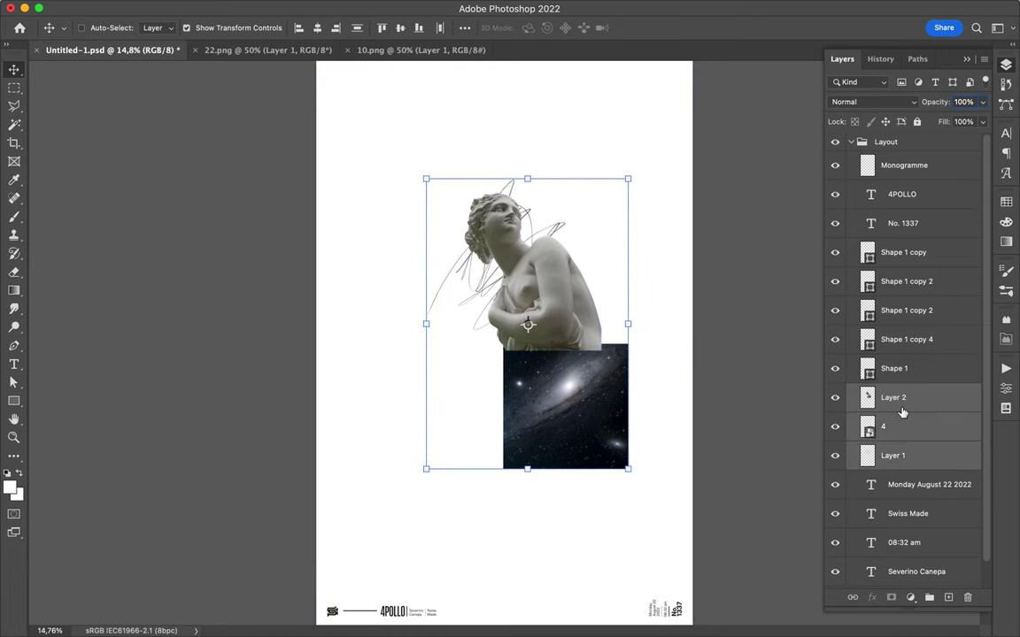
{"action": "mouse_move", "coordinate": [901, 412]}
{"action": "left_mouse_down"}
{"action": "mouse_move", "coordinate": [879, 181]}
{"action": "mouse_move", "coordinate": [900, 171]}
{"action": "mouse_move", "coordinate": [894, 213]}
{"action": "left_mouse_up"}
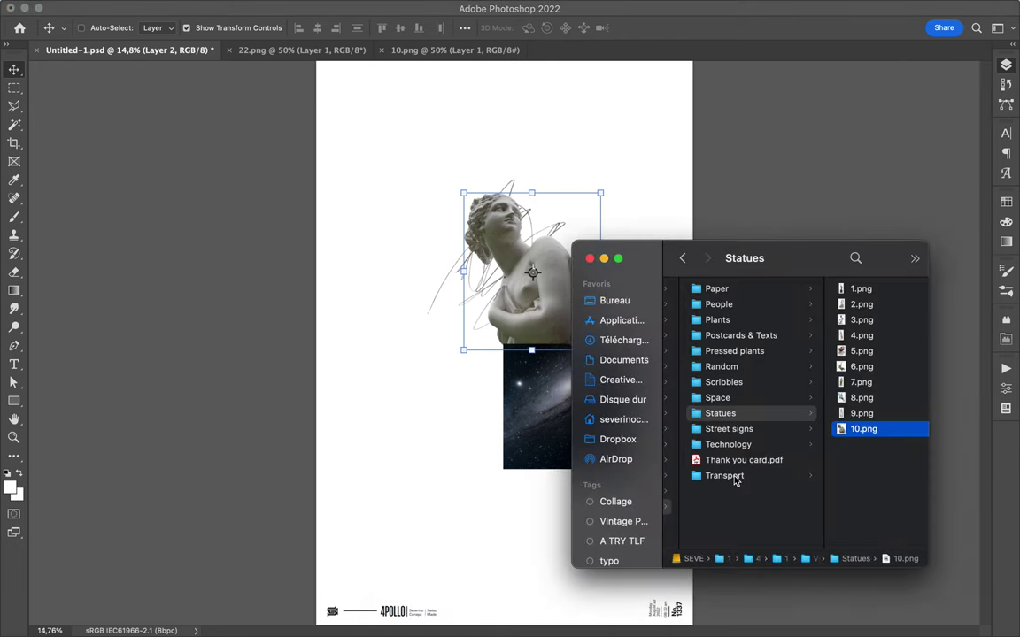
{"action": "left_click", "coordinate": [728, 476]}
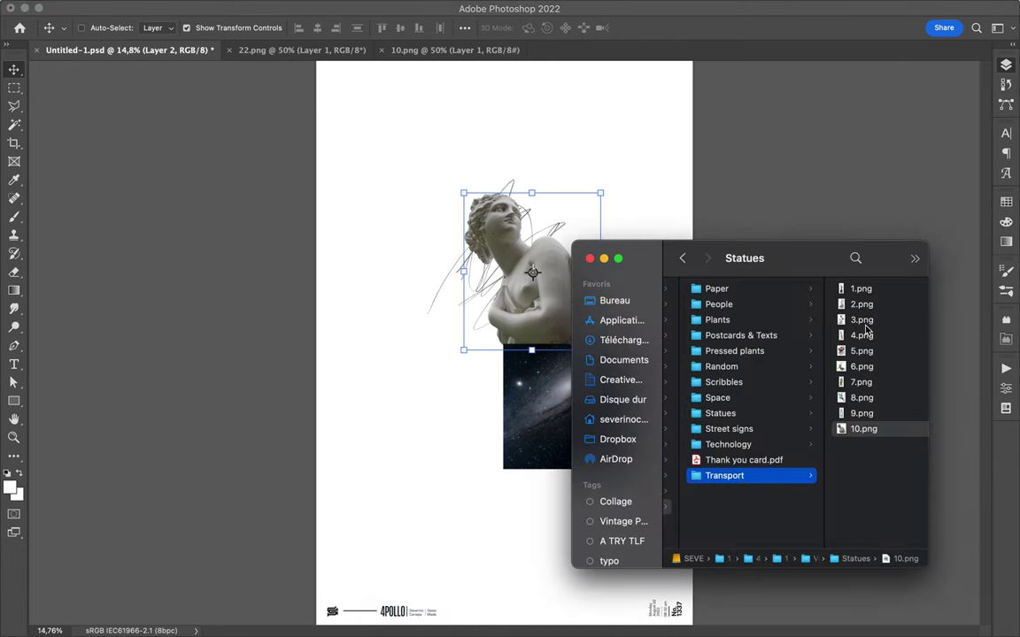
- Browse the car images in the Transport folder, from 3.png through 9.png
{"action": "left_click", "coordinate": [818, 292]}
{"action": "key", "text": "Down"}
{"action": "key", "text": "Down"}
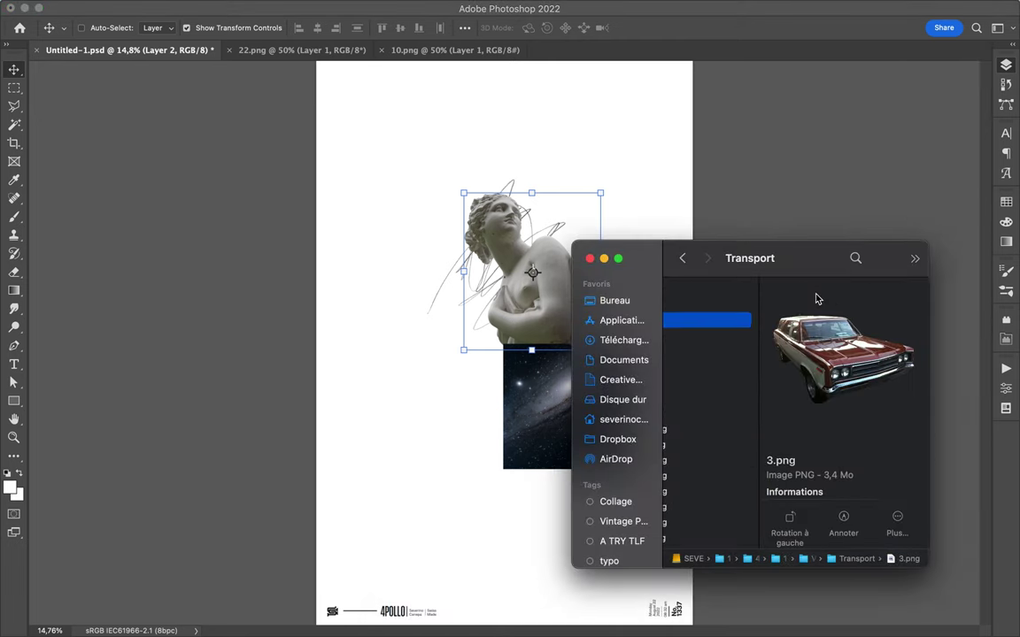
{"action": "key", "text": "Down"}
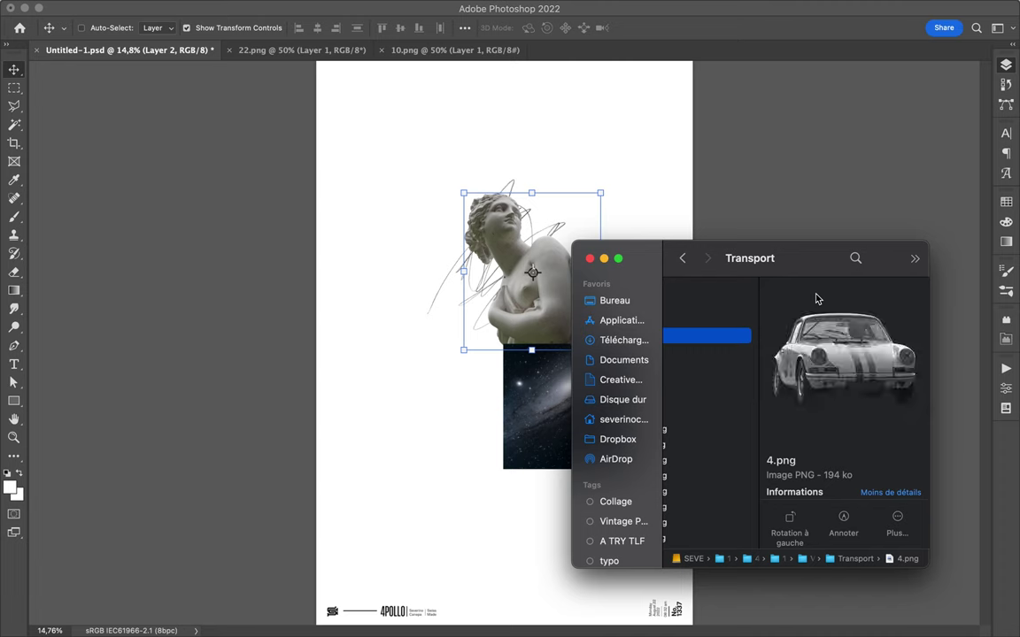
{"action": "key", "text": "Down"}
{"action": "key", "text": "Down"}
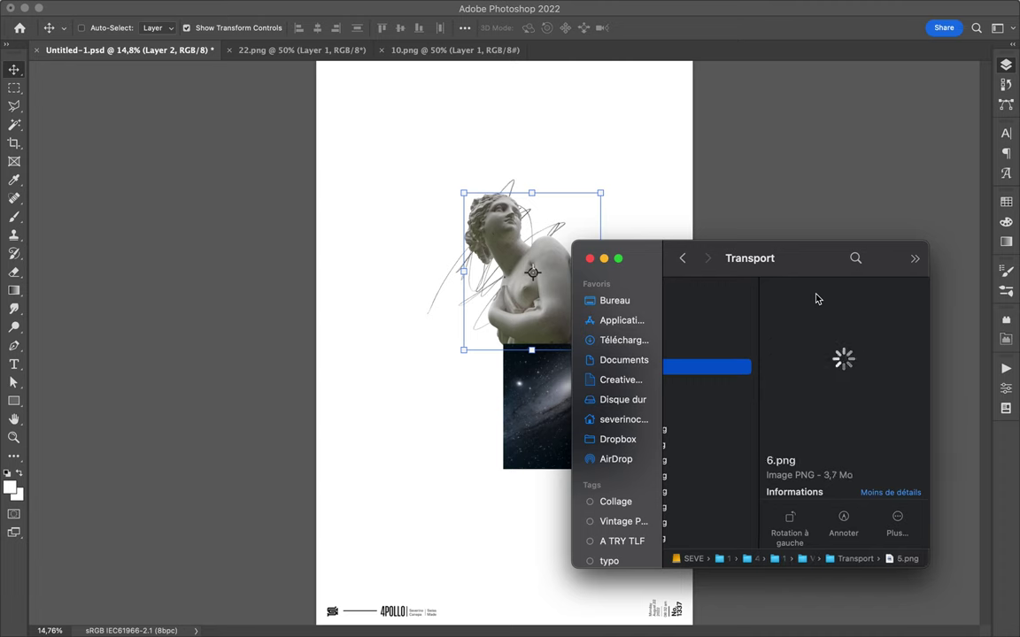
{"action": "key", "text": "Down"}
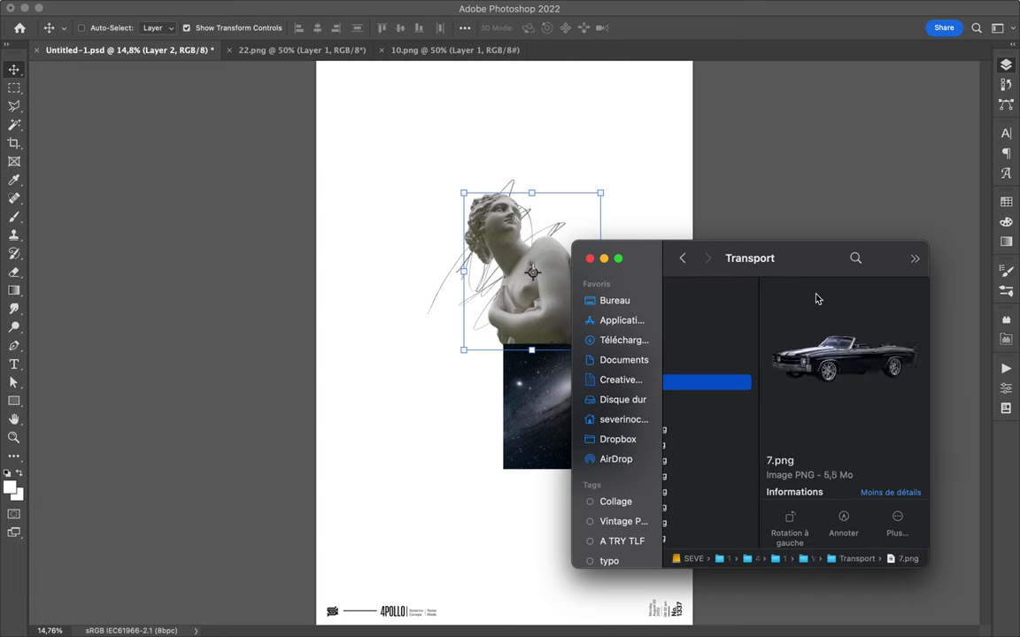
{"action": "key", "text": "Down"}
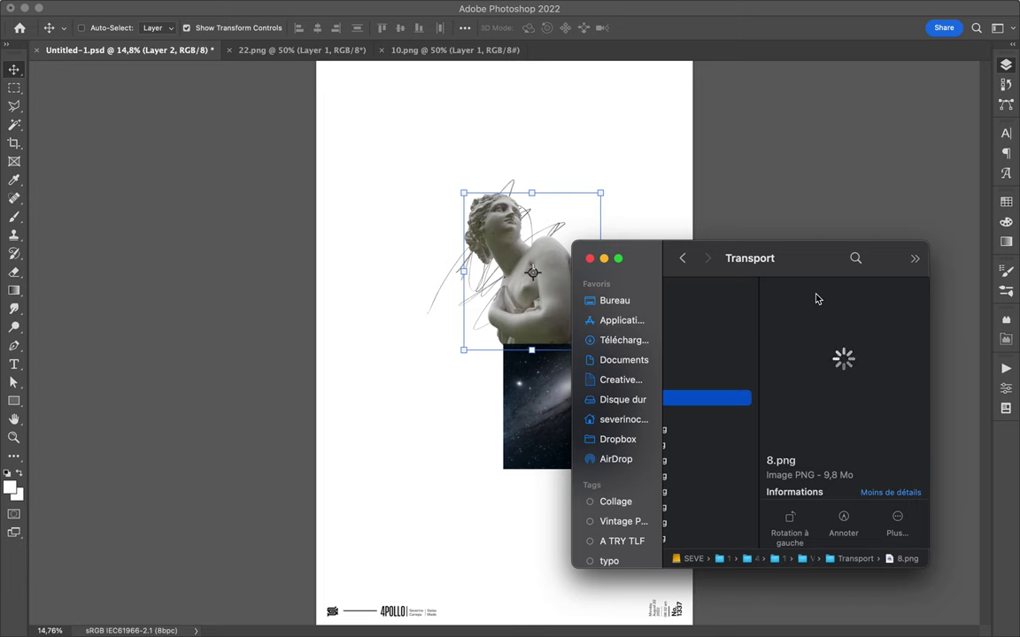
{"action": "key", "text": "Down"}
{"action": "key", "text": "Down"}
{"action": "key", "text": "Down"}
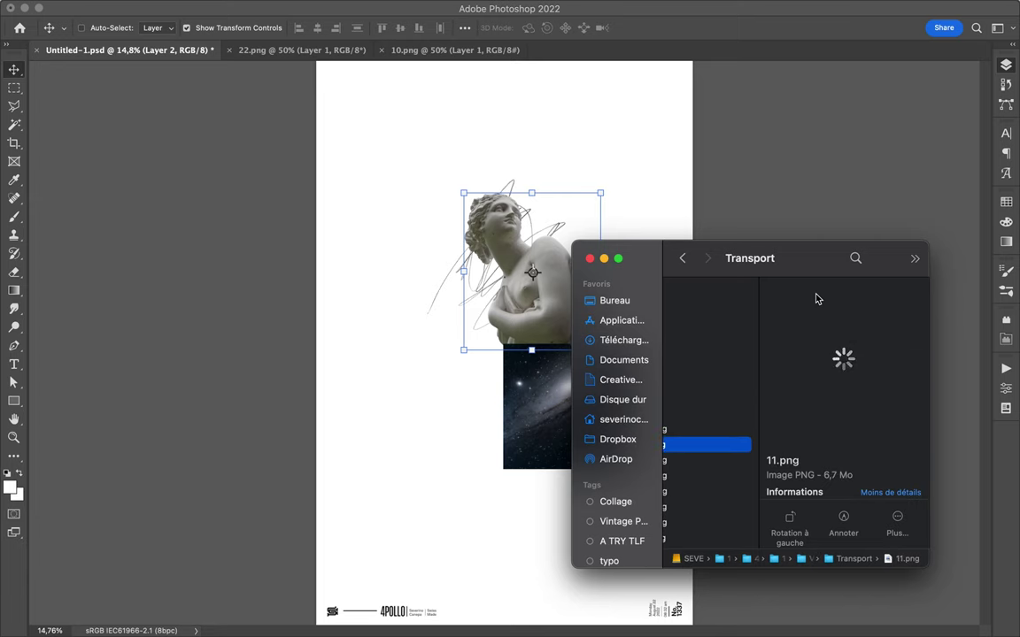
- Place the vintage car 11.png, raise it above the galaxy, and move it onto the galaxy
{"action": "left_click_drag", "start_coordinate": [726, 445], "coordinate": [474, 373]}
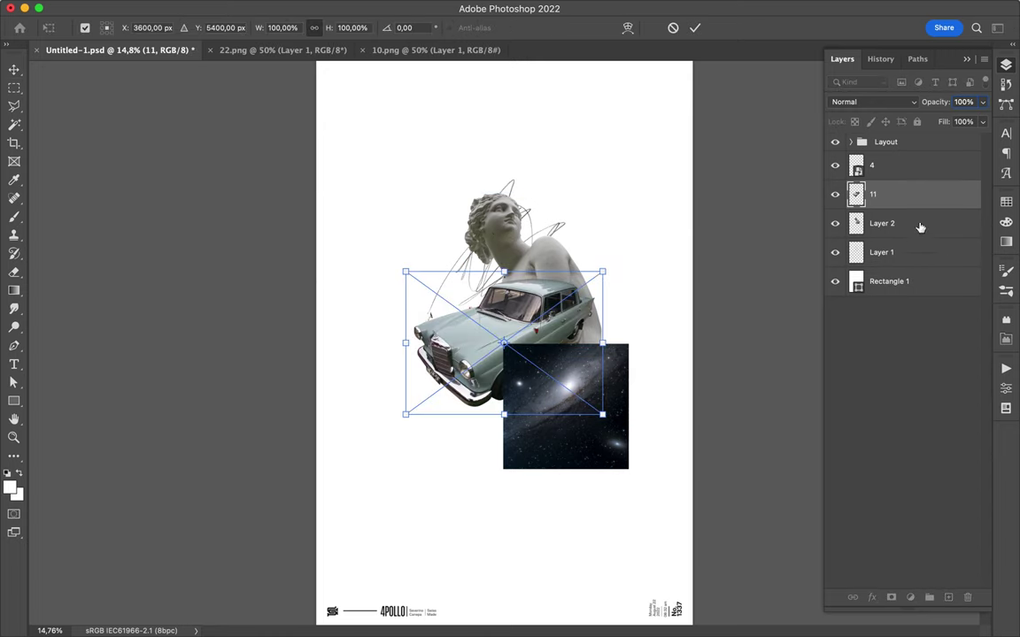
{"action": "key", "text": "Return"}
{"action": "key", "text": "ctrl+bracketright"}
{"action": "left_click_drag", "start_coordinate": [542, 312], "coordinate": [588, 330]}
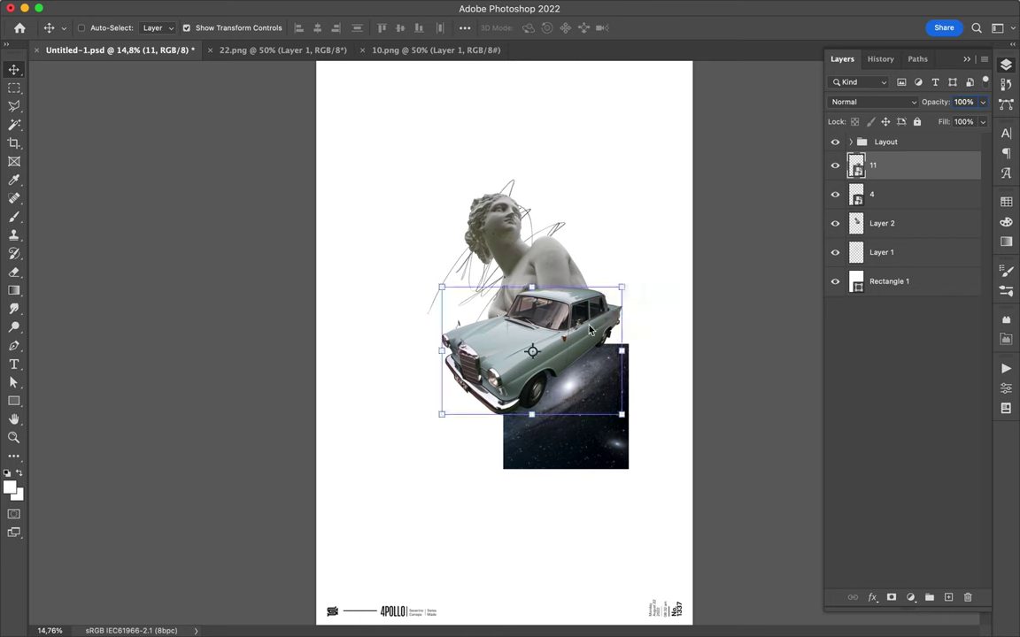
{"action": "left_click", "coordinate": [415, 619]}
{"action": "scroll", "coordinate": [708, 372], "scroll_direction": "left", "scroll_amount": 3}
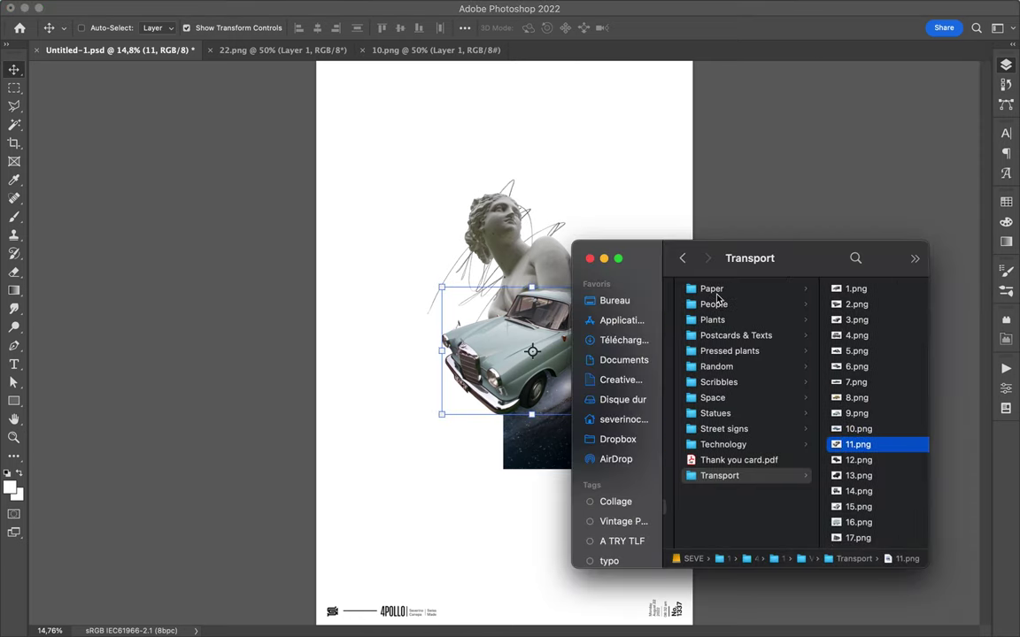
- Browse the Paper folder images and choose the folded paper 10 copy.png
{"action": "left_click", "coordinate": [708, 288]}
{"action": "left_click", "coordinate": [832, 289]}
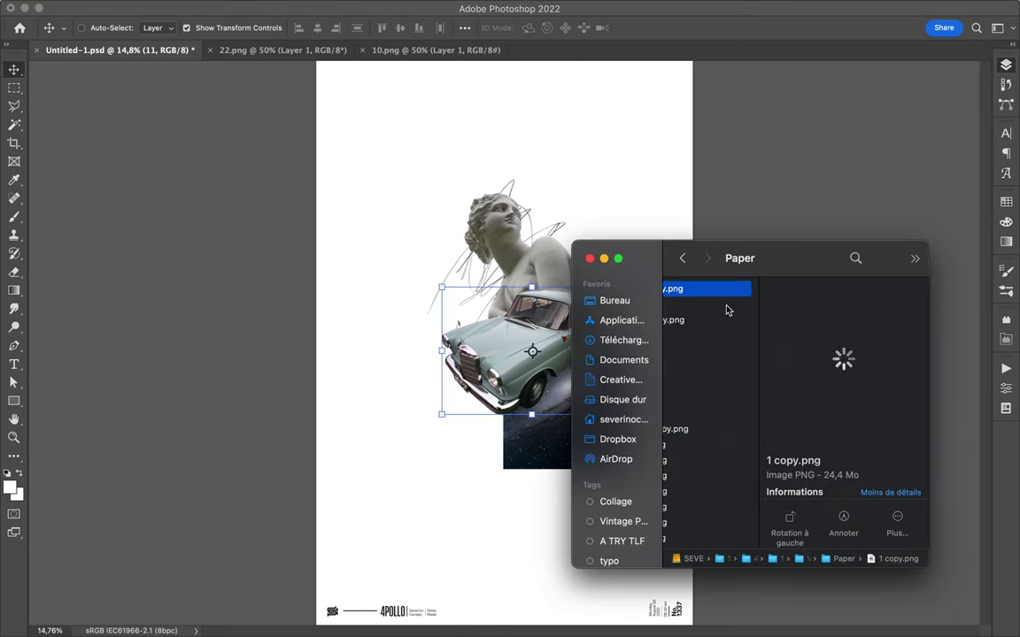
{"action": "key", "text": "Down"}
{"action": "key", "text": "Up"}
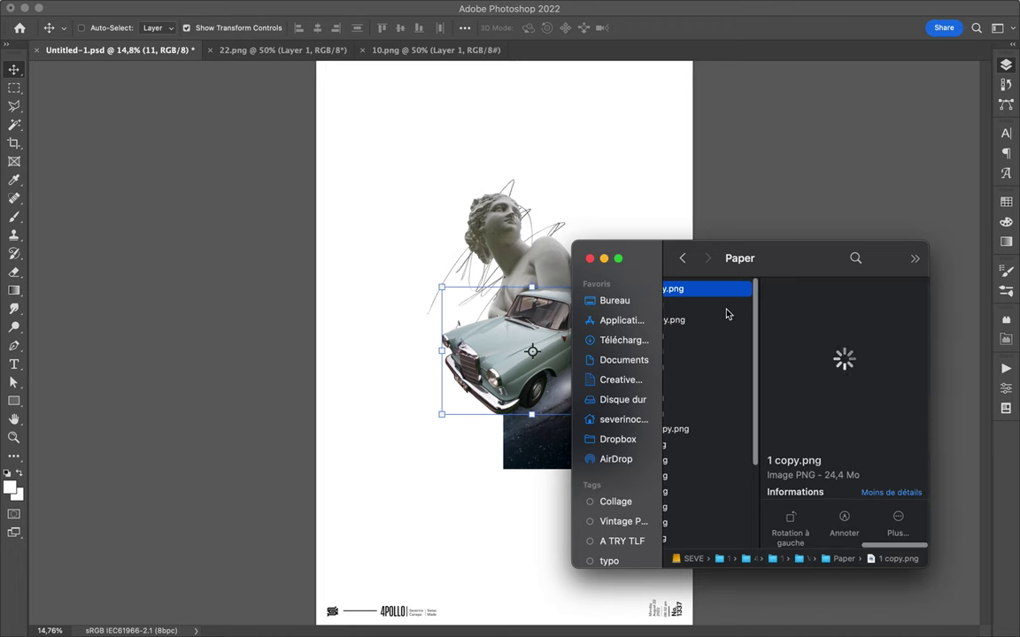
{"action": "left_click", "coordinate": [732, 334]}
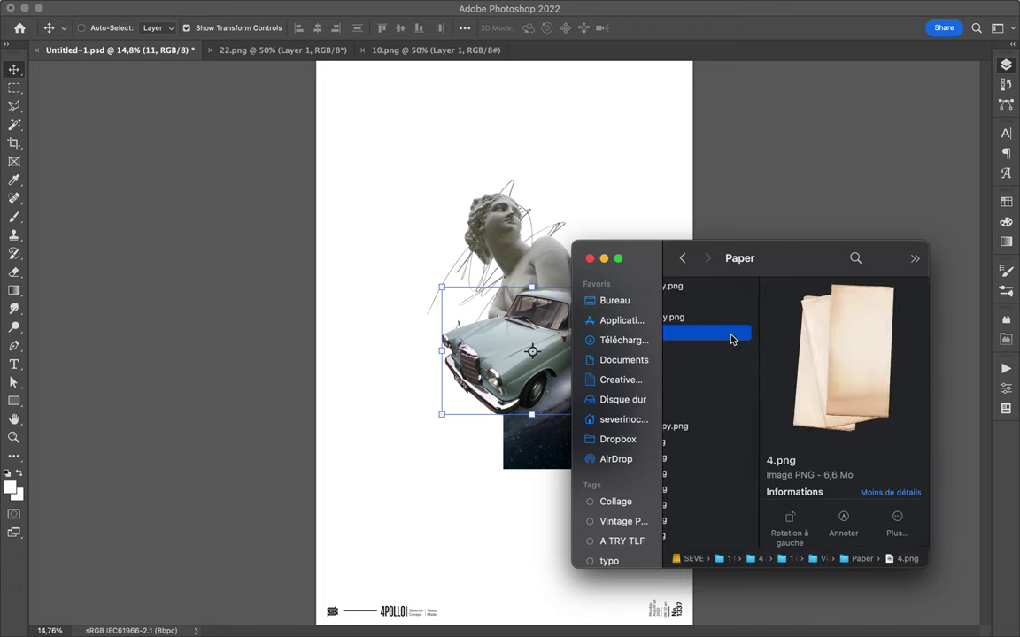
{"action": "left_click", "coordinate": [724, 427]}
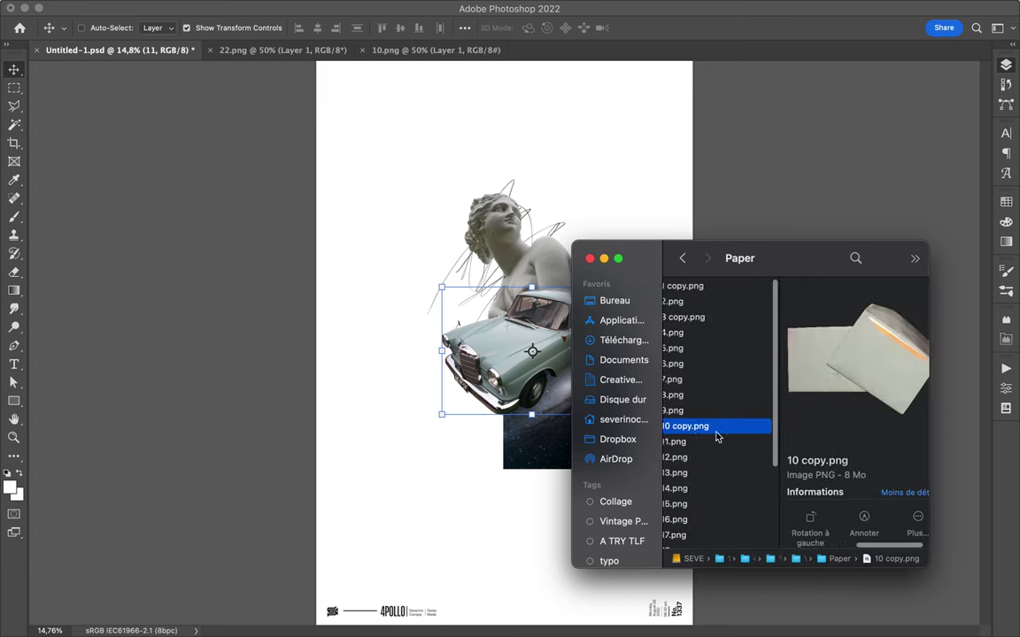
- Place the paper, stack it beneath the statue's Layer 2, and shift it right behind the car
{"action": "left_click", "coordinate": [474, 403]}
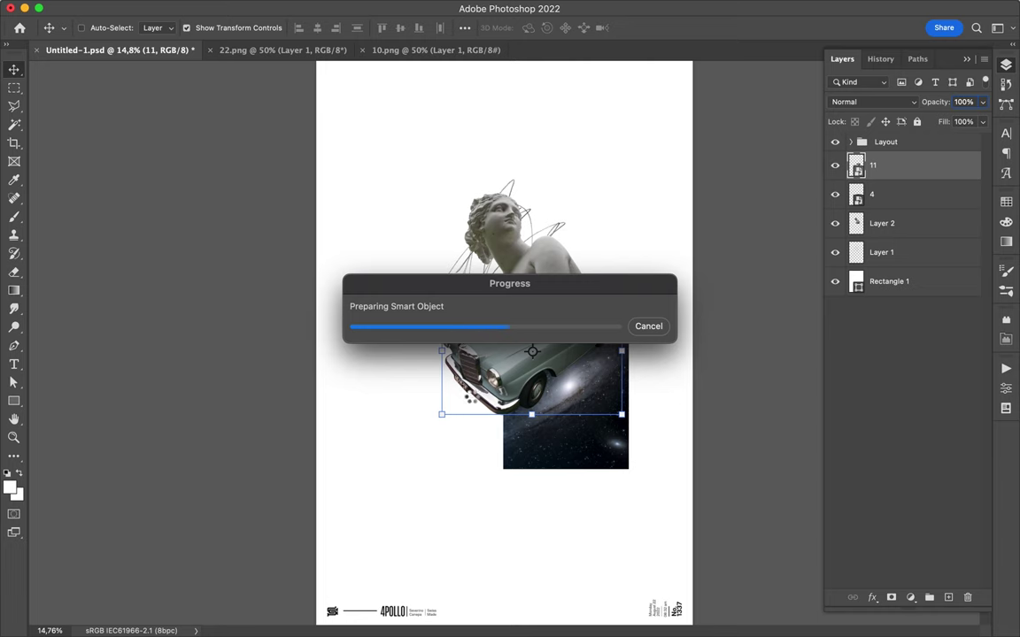
{"action": "key", "text": "Return"}
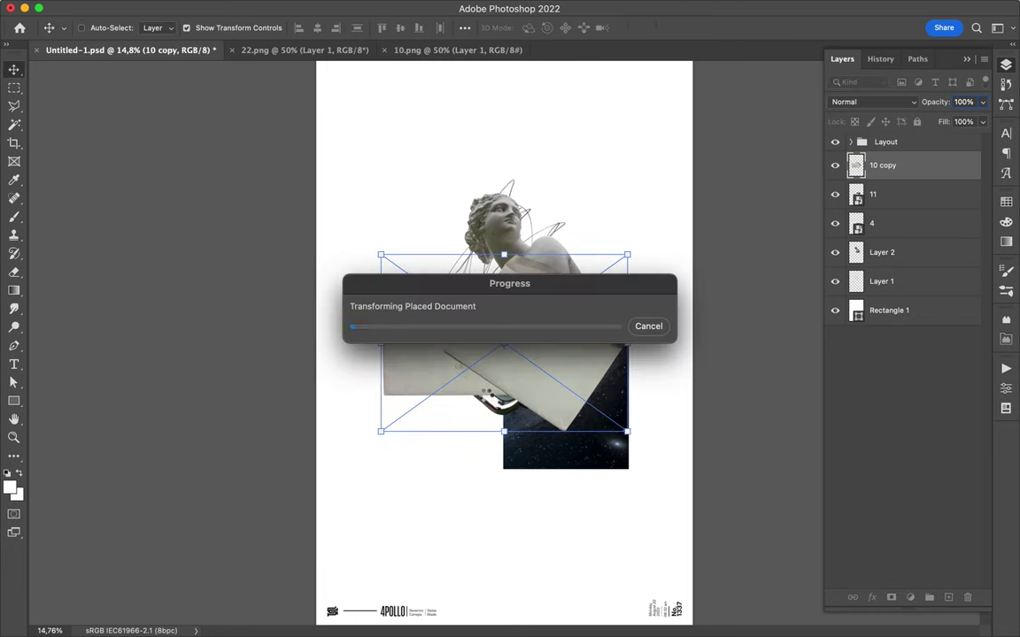
{"action": "left_click_drag", "start_coordinate": [876, 165], "coordinate": [883, 267]}
{"action": "mouse_move", "coordinate": [405, 321]}
{"action": "left_mouse_down"}
{"action": "mouse_move", "coordinate": [450, 322]}
{"action": "mouse_move", "coordinate": [493, 383]}
{"action": "left_mouse_up"}
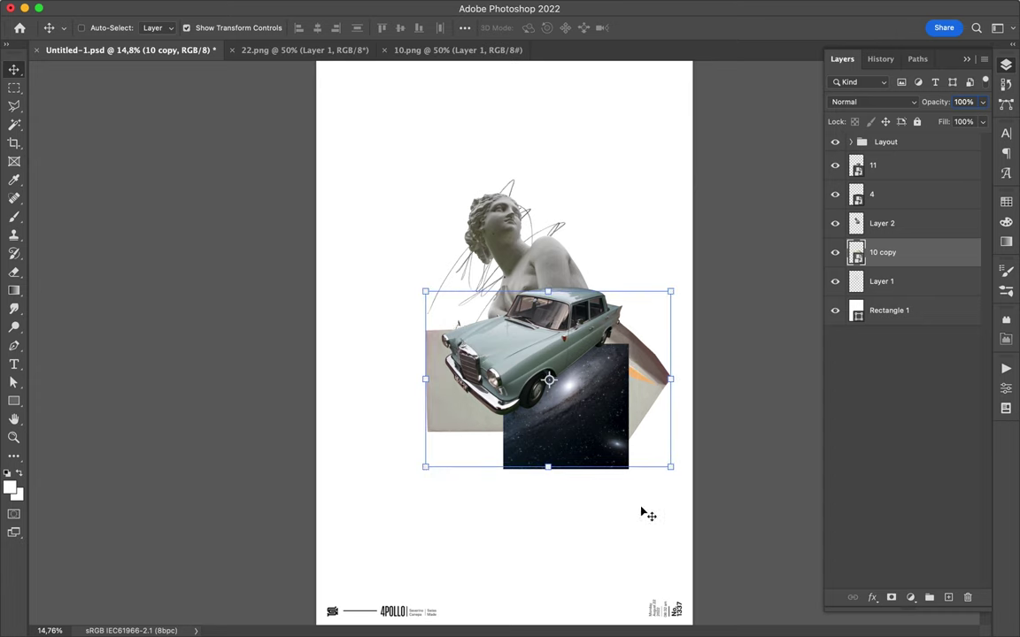
{"action": "mouse_move", "coordinate": [400, 633]}
{"action": "left_click", "coordinate": [400, 610]}
- Find the baseball player image 2.png in the People folder
{"action": "scroll", "coordinate": [715, 460], "scroll_direction": "down", "scroll_amount": 3}
{"action": "left_click", "coordinate": [719, 431]}
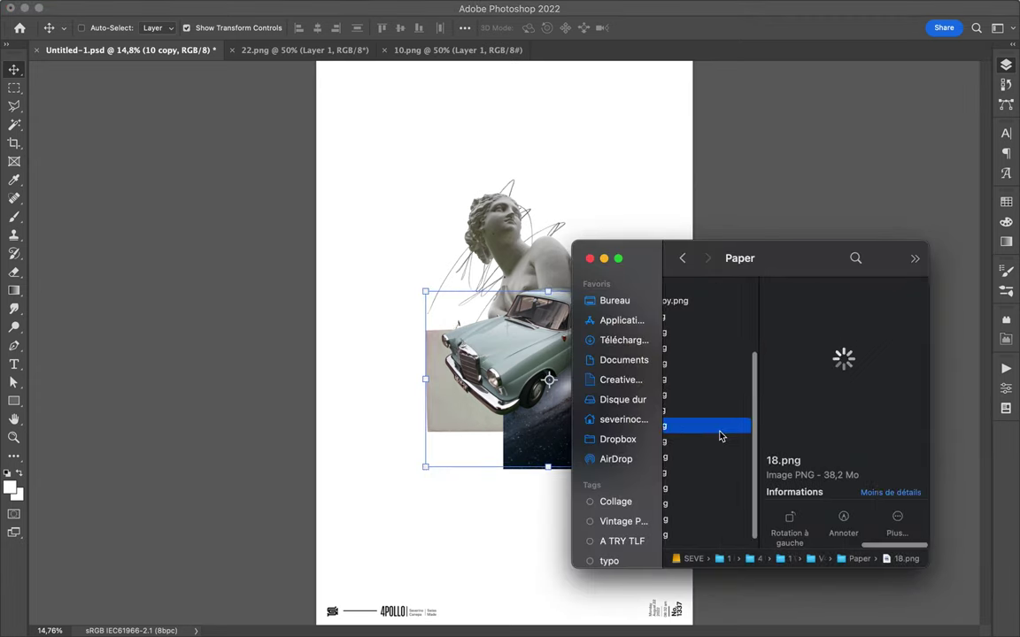
{"action": "scroll", "coordinate": [719, 435], "scroll_direction": "left", "scroll_amount": 5}
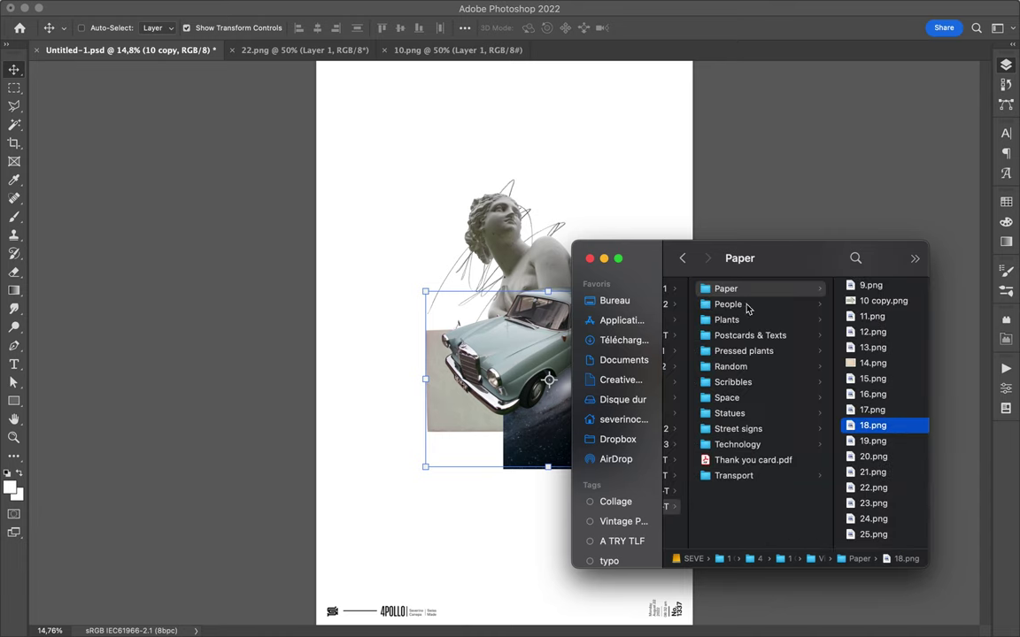
{"action": "left_click", "coordinate": [746, 304]}
{"action": "left_click", "coordinate": [821, 304]}
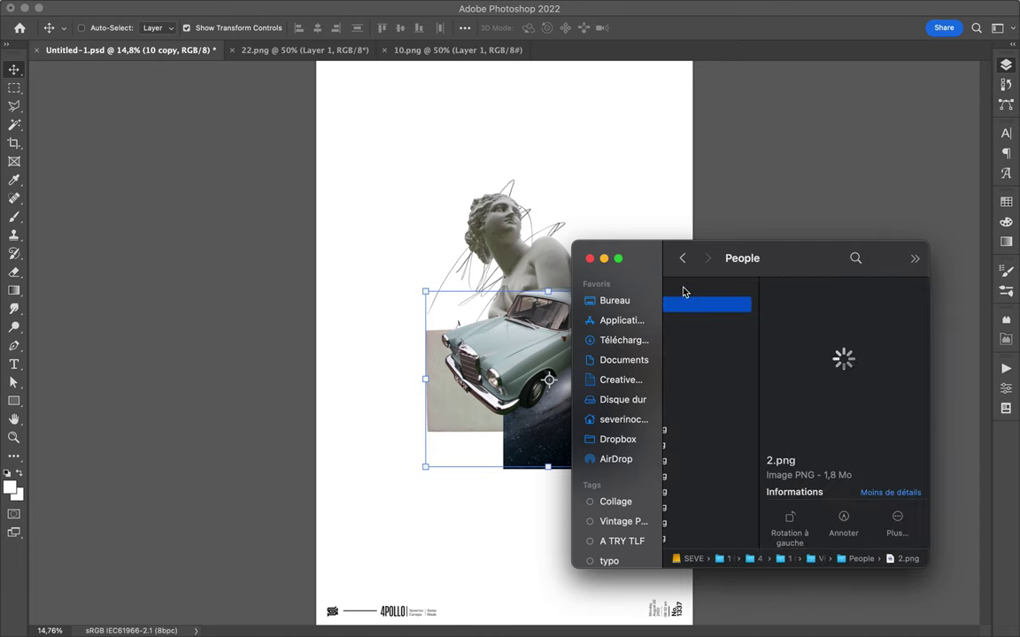
- Place the baseball player as layer 2 under layer 11, over the galaxy's lower right
{"action": "mouse_move", "coordinate": [692, 306]}
{"action": "left_mouse_down"}
{"action": "mouse_move", "coordinate": [531, 354]}
{"action": "mouse_move", "coordinate": [529, 490]}
{"action": "left_mouse_up"}
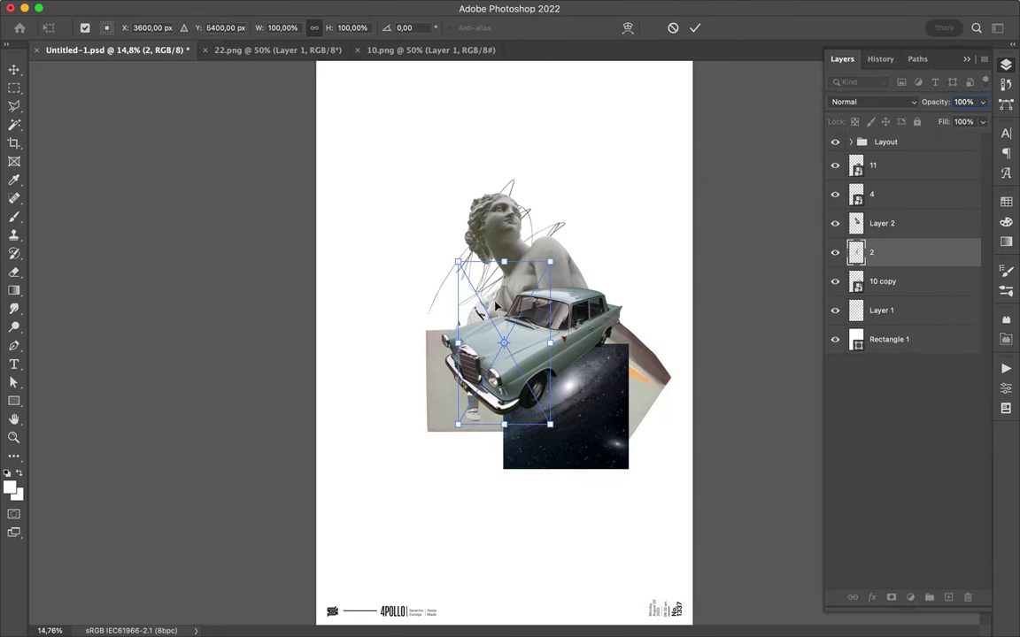
{"action": "left_click_drag", "start_coordinate": [881, 182], "coordinate": [879, 183]}
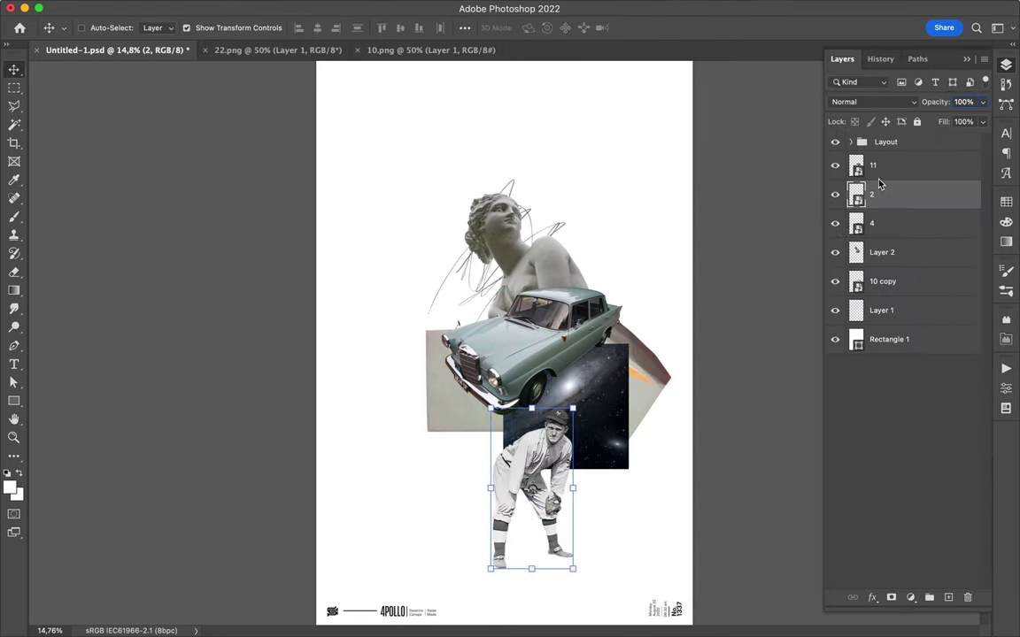
{"action": "left_click_drag", "start_coordinate": [535, 457], "coordinate": [603, 447]}
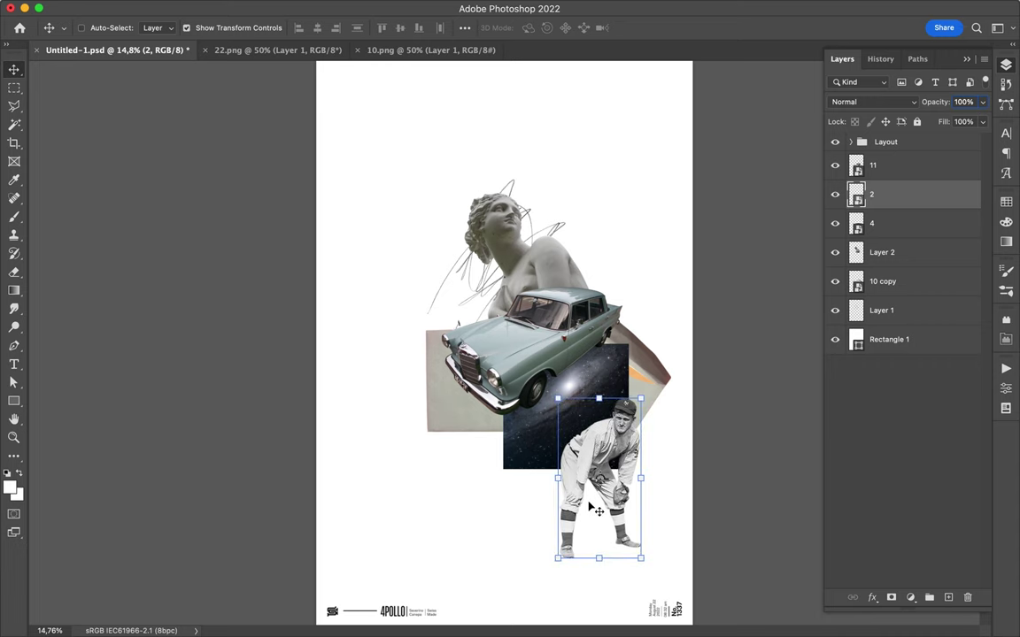
{"action": "left_click", "coordinate": [401, 610]}
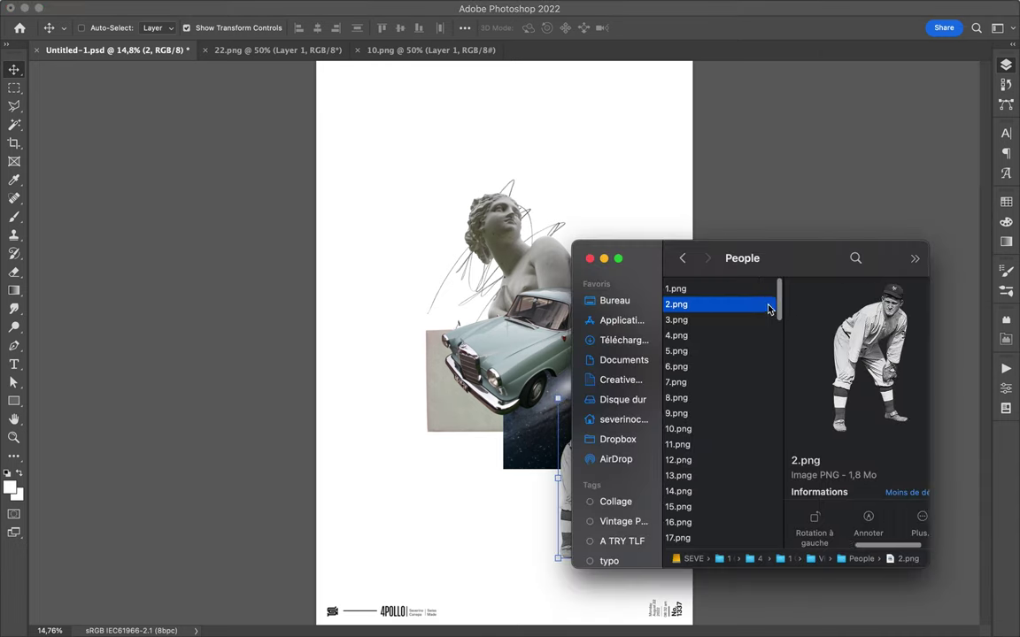
- Browse the People folder images from 8.png to 14.png
{"action": "left_click", "coordinate": [710, 399]}
{"action": "key", "text": "Down"}
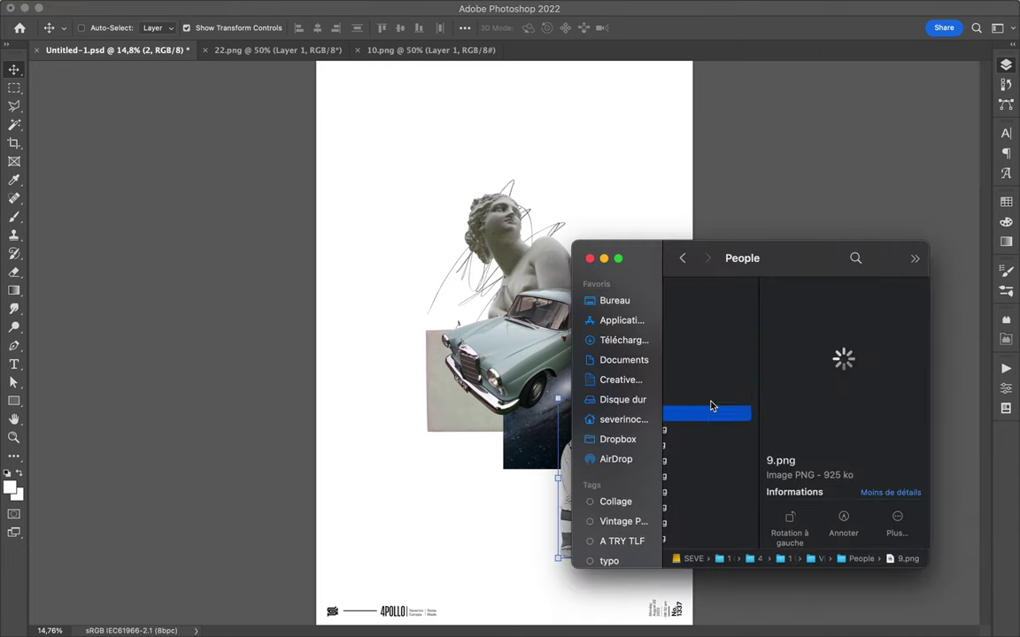
{"action": "key", "text": "Down"}
{"action": "key", "text": "Down"}
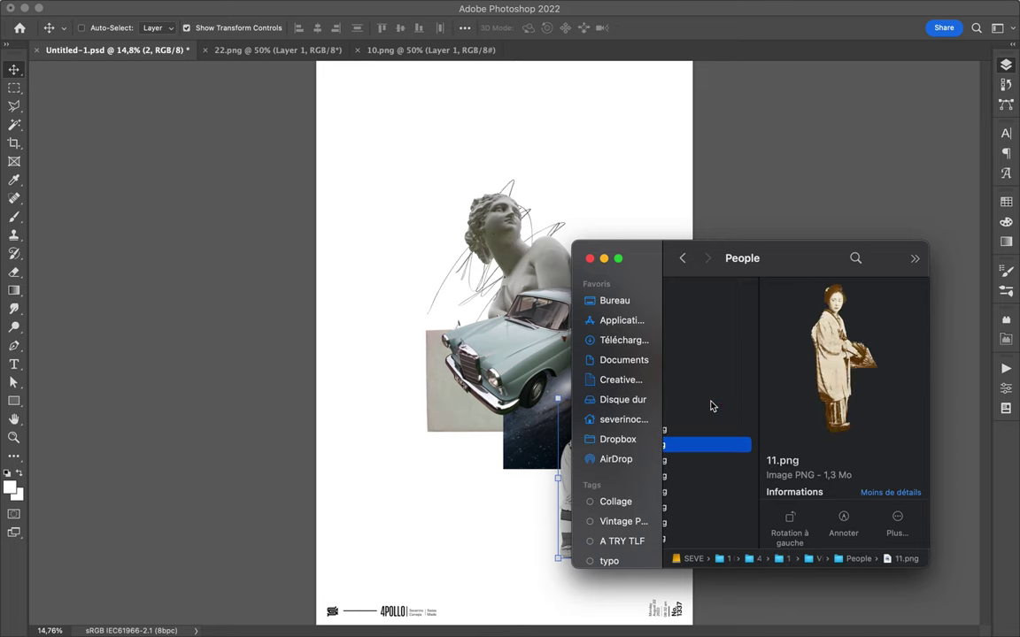
{"action": "key", "text": "Down"}
{"action": "key", "text": "Down"}
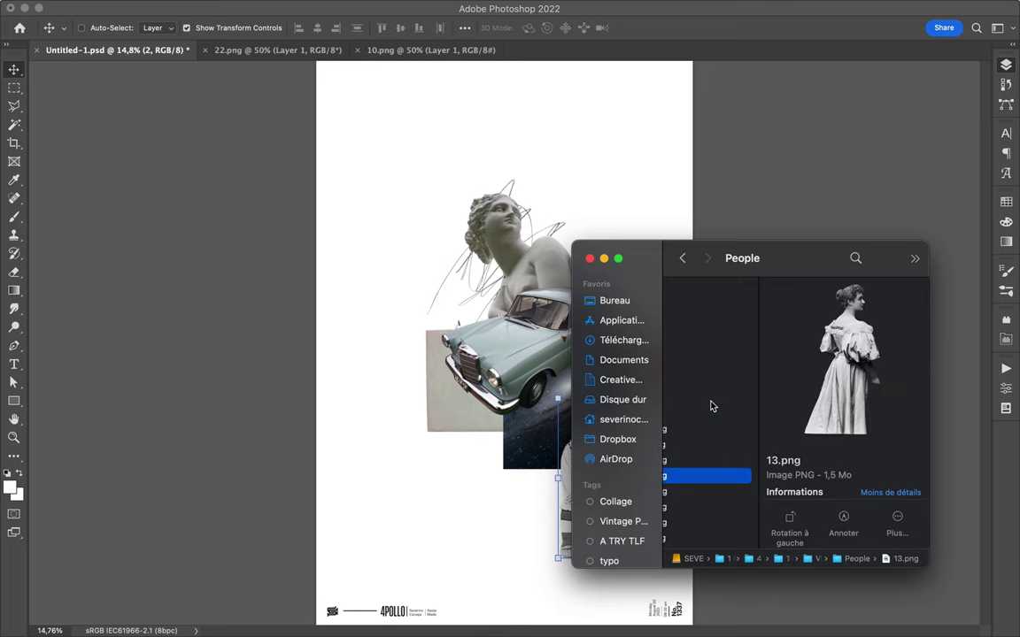
- Place the rowboat 3.png from the Random folder small, to the left of the car
{"action": "key", "text": "Down"}
{"action": "scroll", "coordinate": [801, 326], "scroll_direction": "left", "scroll_amount": 5}
{"action": "key", "text": "Left"}
{"action": "key", "text": "Down"}
{"action": "key", "text": "Down"}
{"action": "key", "text": "Down"}
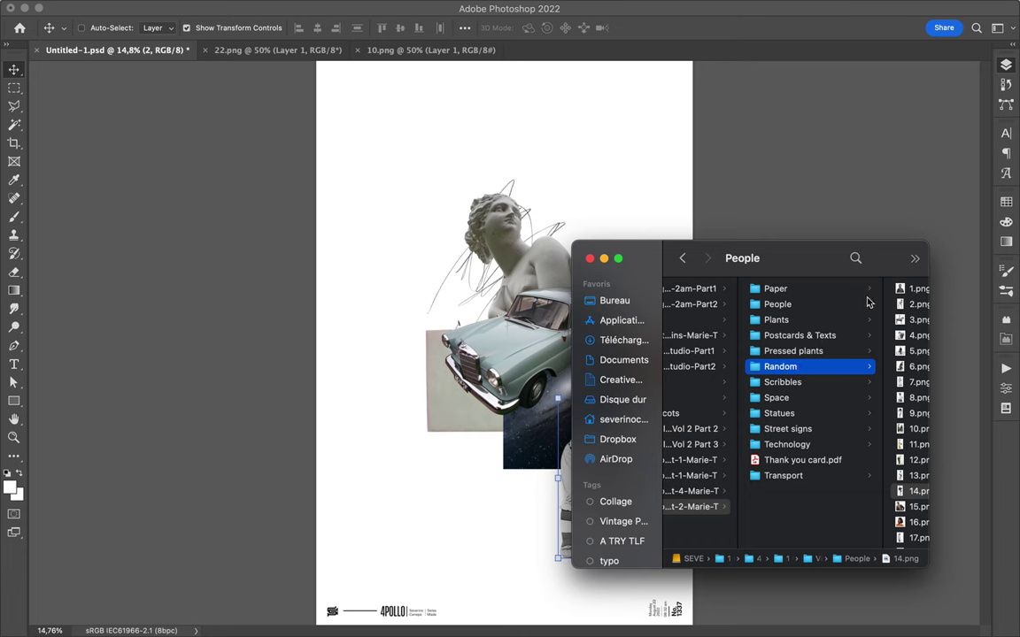
{"action": "key", "text": "Right"}
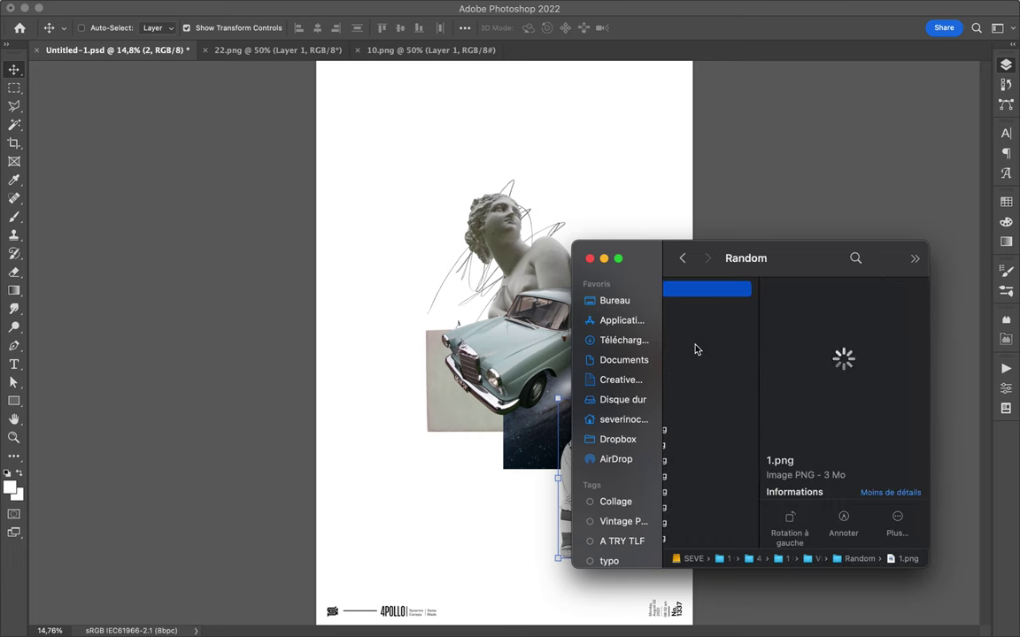
{"action": "key", "text": "Down"}
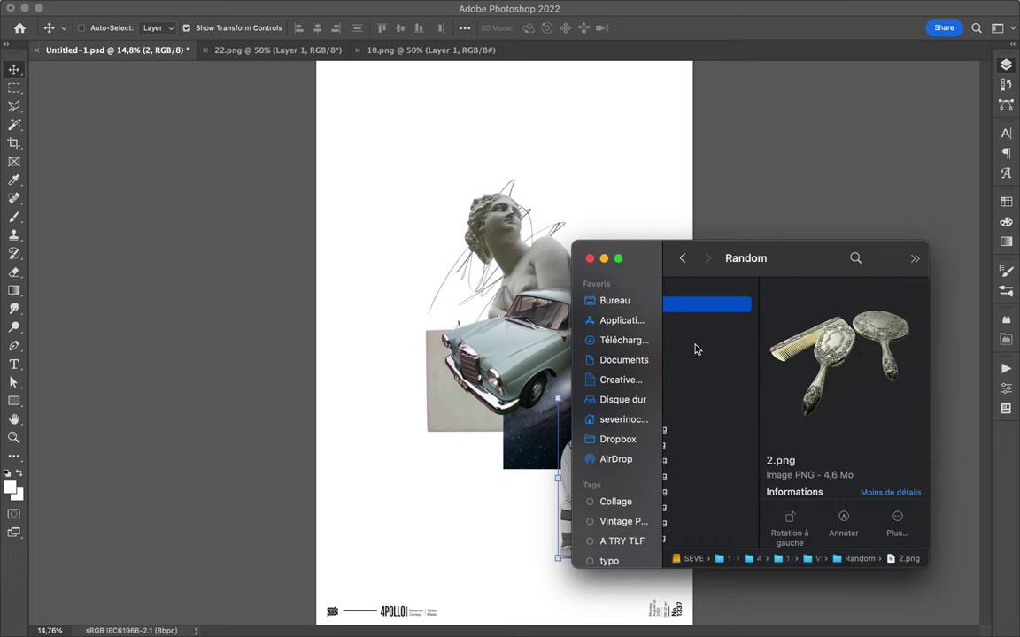
{"action": "key", "text": "Down"}
{"action": "mouse_move", "coordinate": [699, 319]}
{"action": "left_mouse_down"}
{"action": "mouse_move", "coordinate": [511, 319]}
{"action": "mouse_move", "coordinate": [440, 290]}
{"action": "left_mouse_up"}
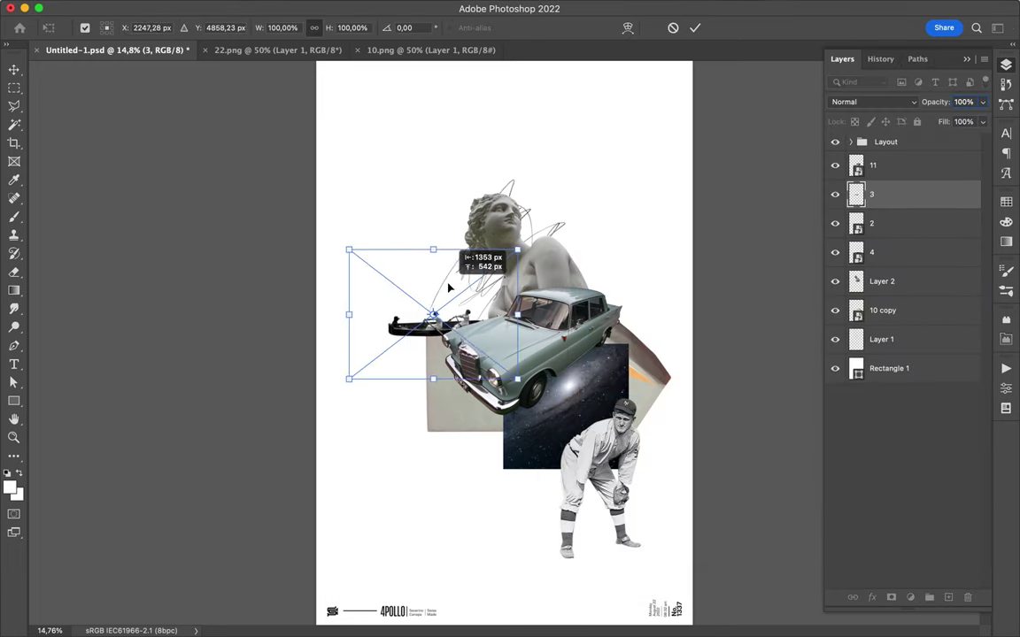
{"action": "key", "text": "Return"}
{"action": "left_click", "coordinate": [400, 609]}
- Pick the night-sky photo 10.jpeg from the Space folder and open it in Photoshop
{"action": "key", "text": "Down"}
{"action": "key", "text": "Down"}
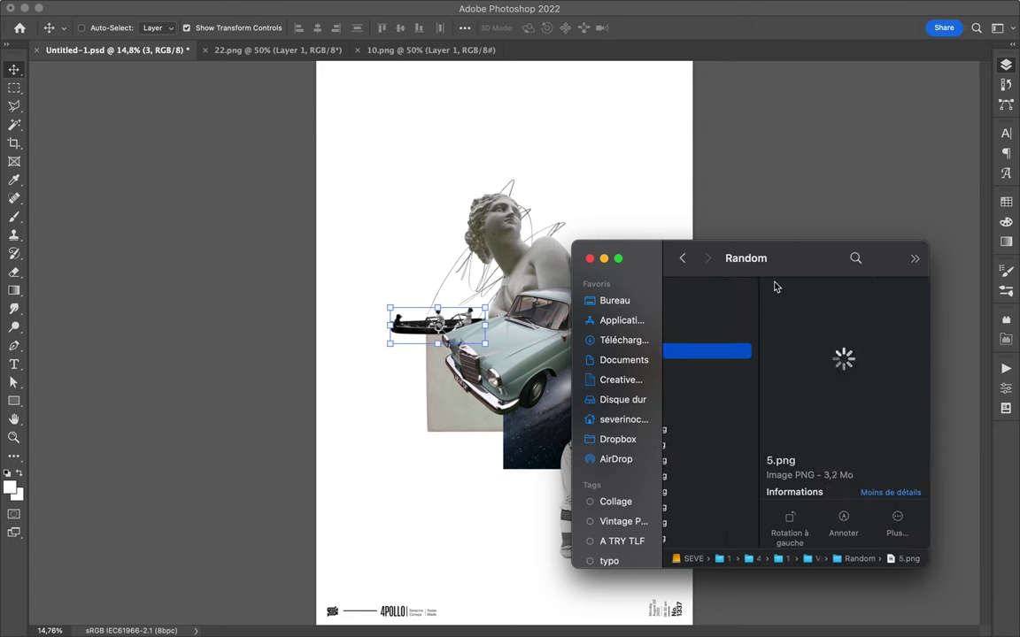
{"action": "scroll", "coordinate": [774, 286], "scroll_direction": "left", "scroll_amount": 3}
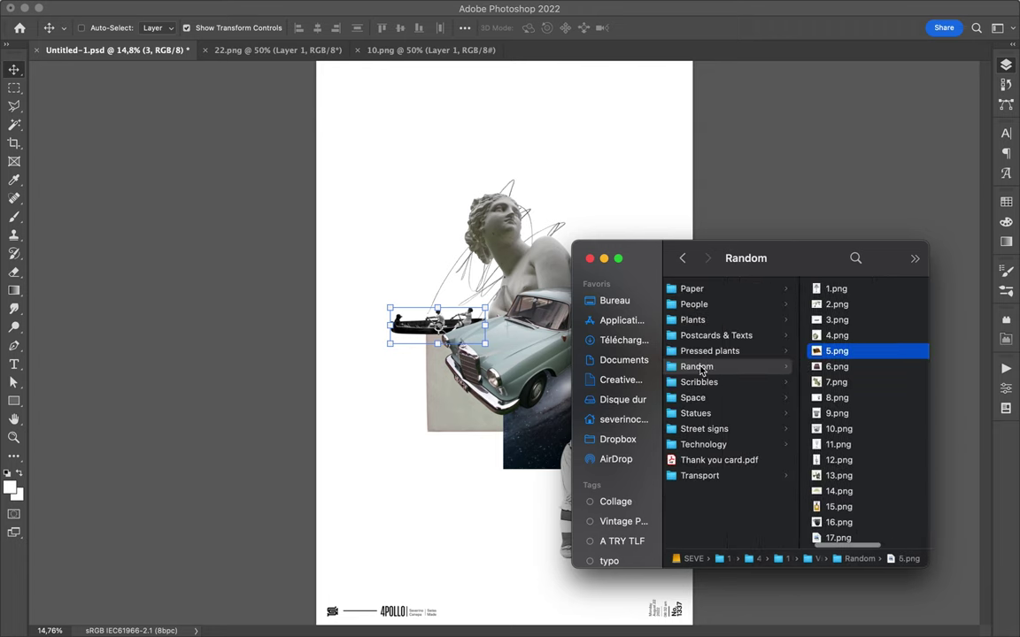
{"action": "left_click", "coordinate": [699, 397]}
{"action": "left_click", "coordinate": [816, 335]}
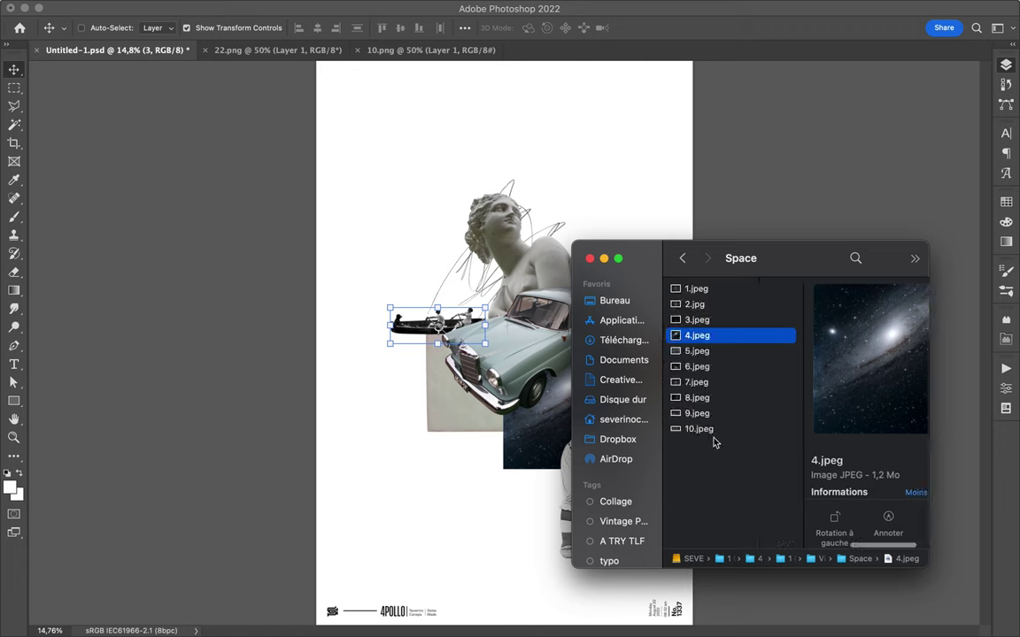
{"action": "left_click", "coordinate": [708, 428]}
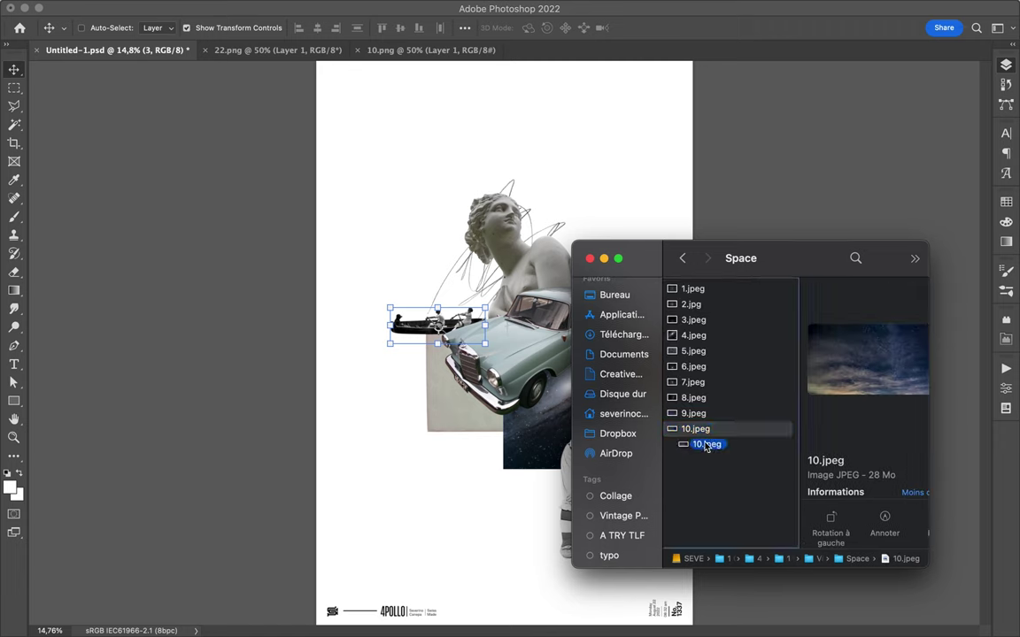
{"action": "left_click", "coordinate": [489, 622]}
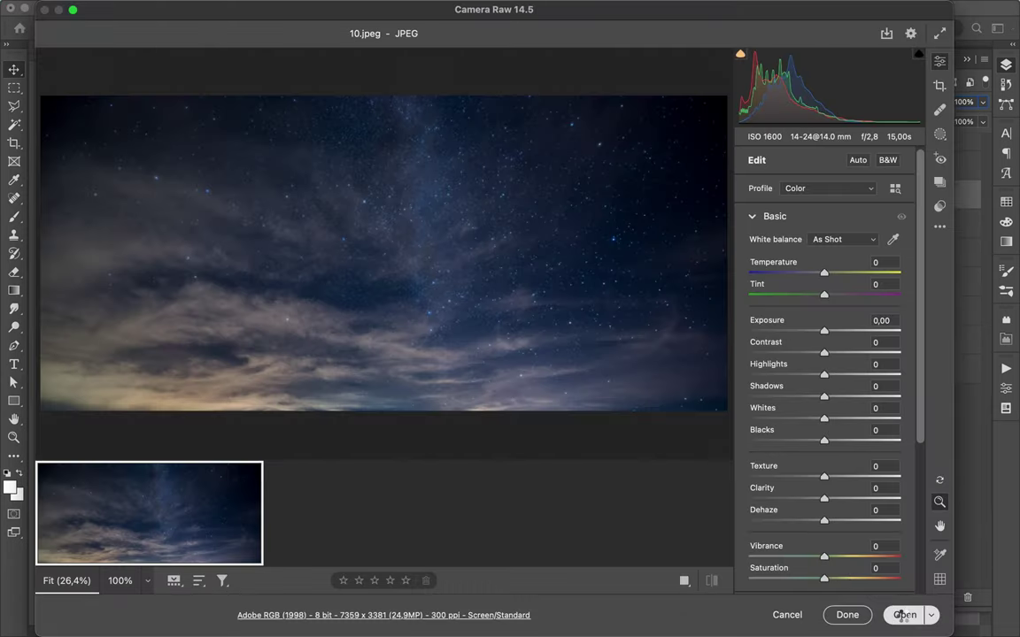
- Open 10.jpeg from Camera Raw with default settings, no slider changes
{"action": "left_click", "coordinate": [903, 615]}
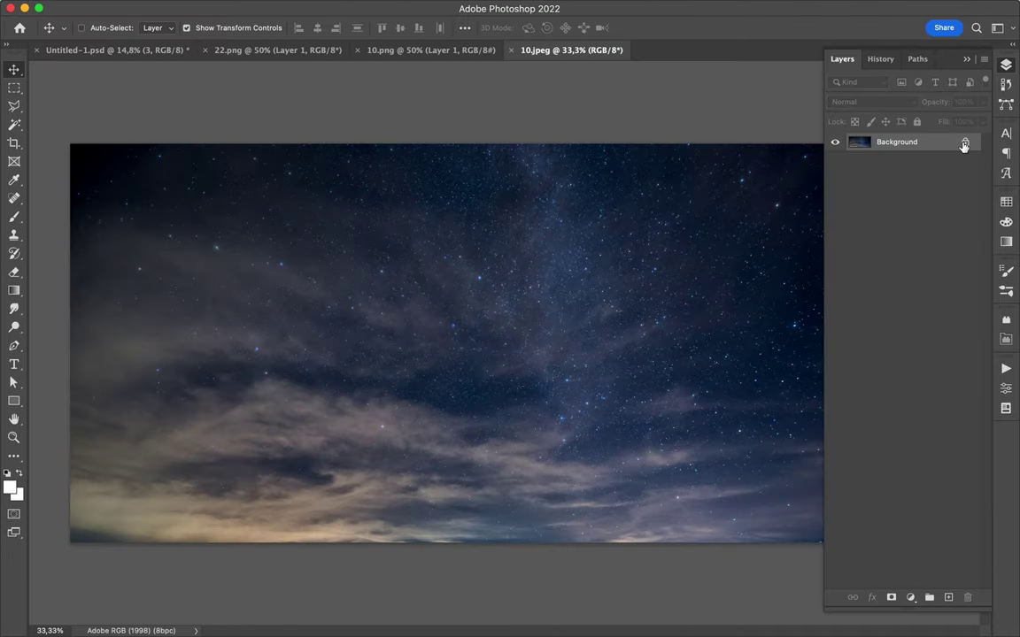
- Unlock the night-sky photo, copy it into Untitled-1, and close 22.png and 10.jpeg without saving
{"action": "left_click", "coordinate": [963, 144]}
{"action": "left_click_drag", "start_coordinate": [169, 52], "coordinate": [431, 200]}
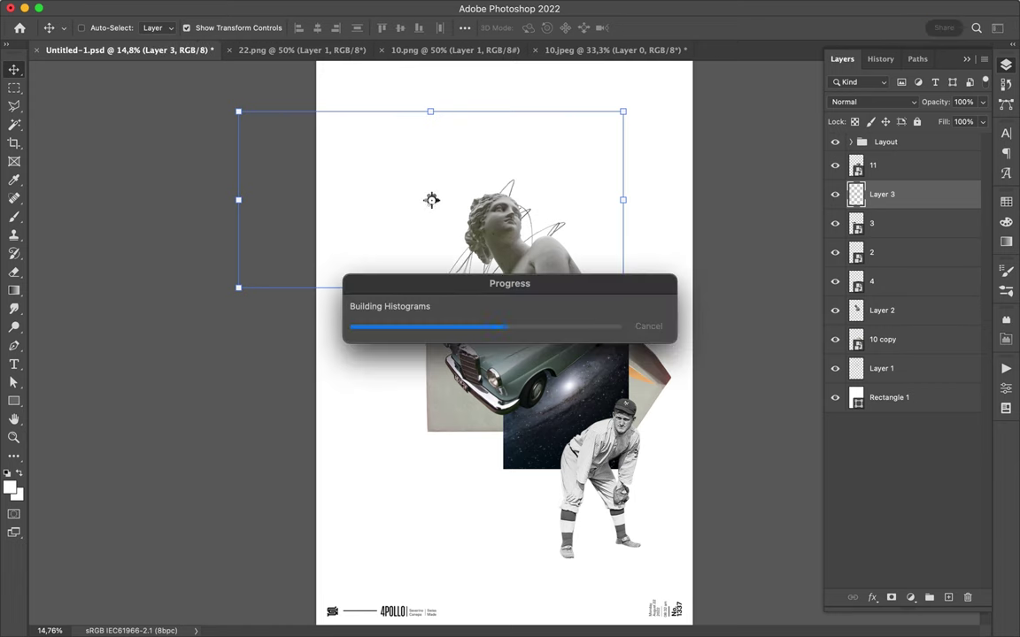
{"action": "left_click", "coordinate": [228, 50]}
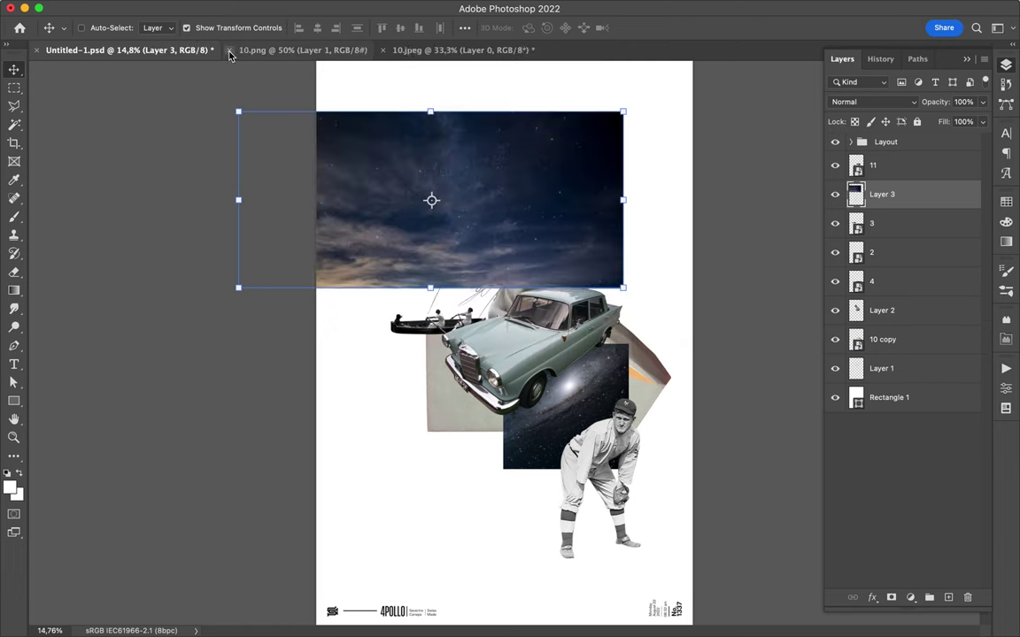
{"action": "left_click", "coordinate": [228, 50]}
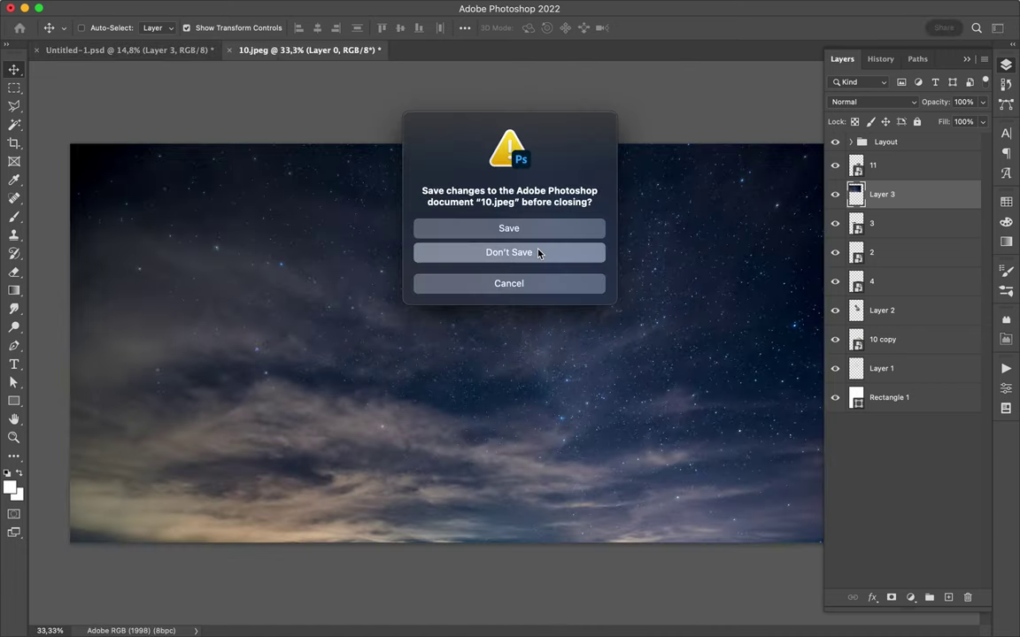
{"action": "left_click", "coordinate": [529, 253]}
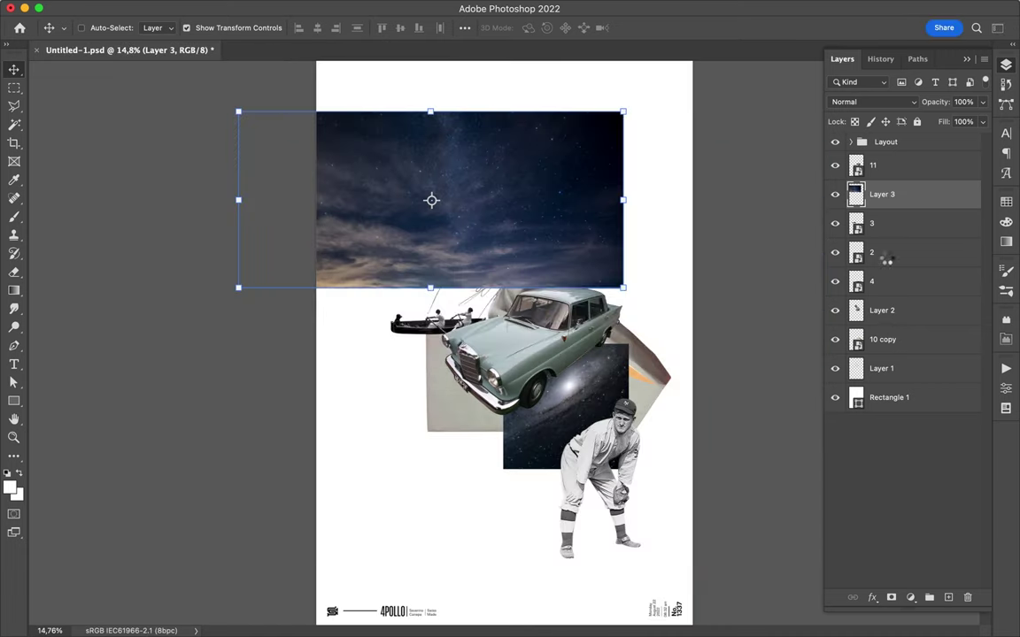
- Move the sky layer below the collage images behind the statue, shift the scribble right, and select the car
{"action": "left_click_drag", "start_coordinate": [902, 240], "coordinate": [899, 382]}
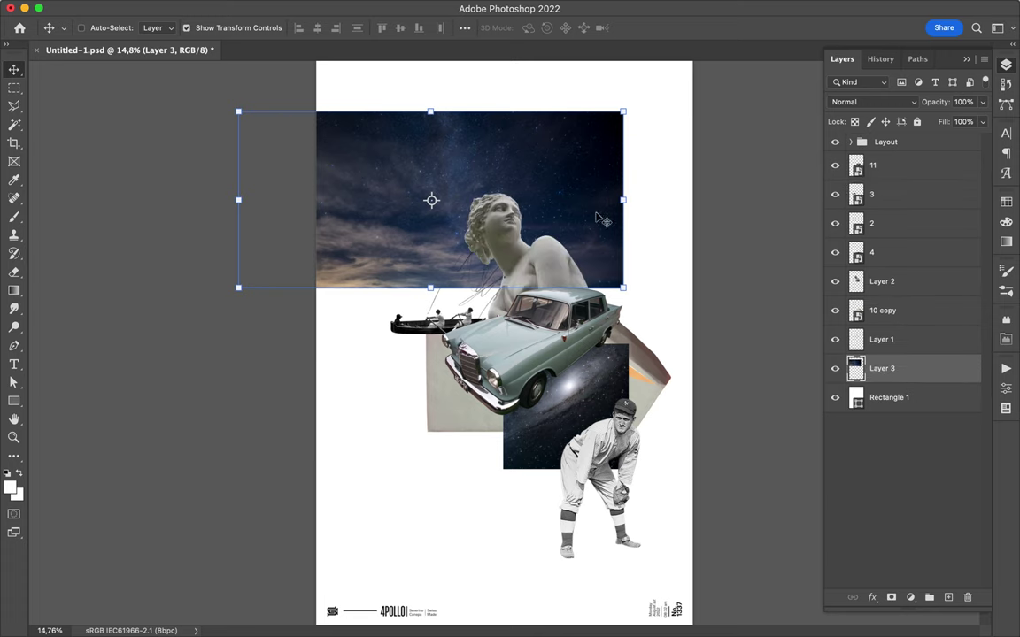
{"action": "left_click_drag", "start_coordinate": [602, 219], "coordinate": [560, 235]}
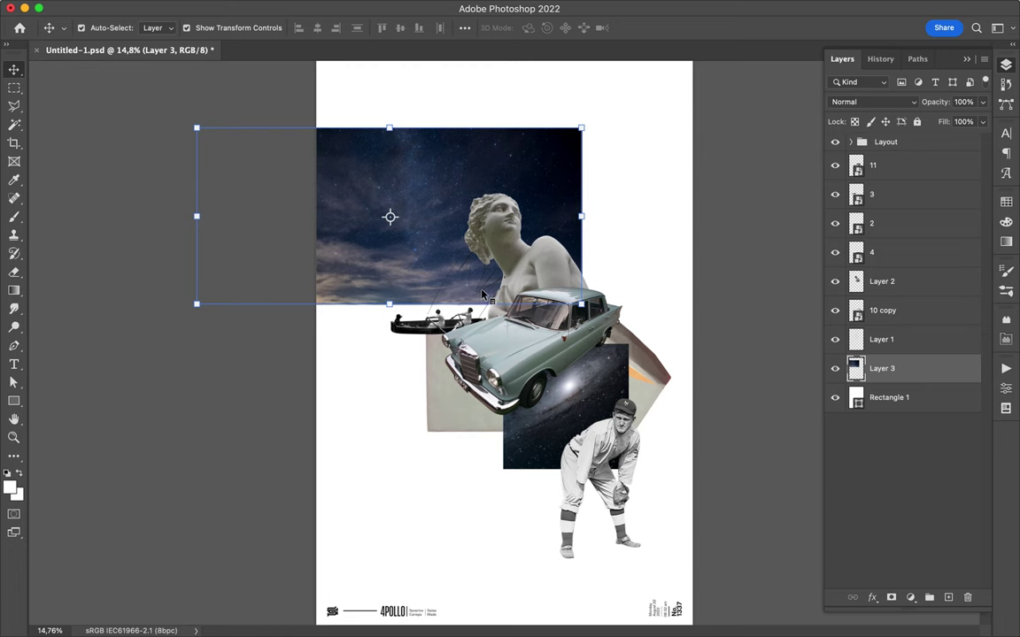
{"action": "left_click_drag", "start_coordinate": [438, 266], "coordinate": [560, 272]}
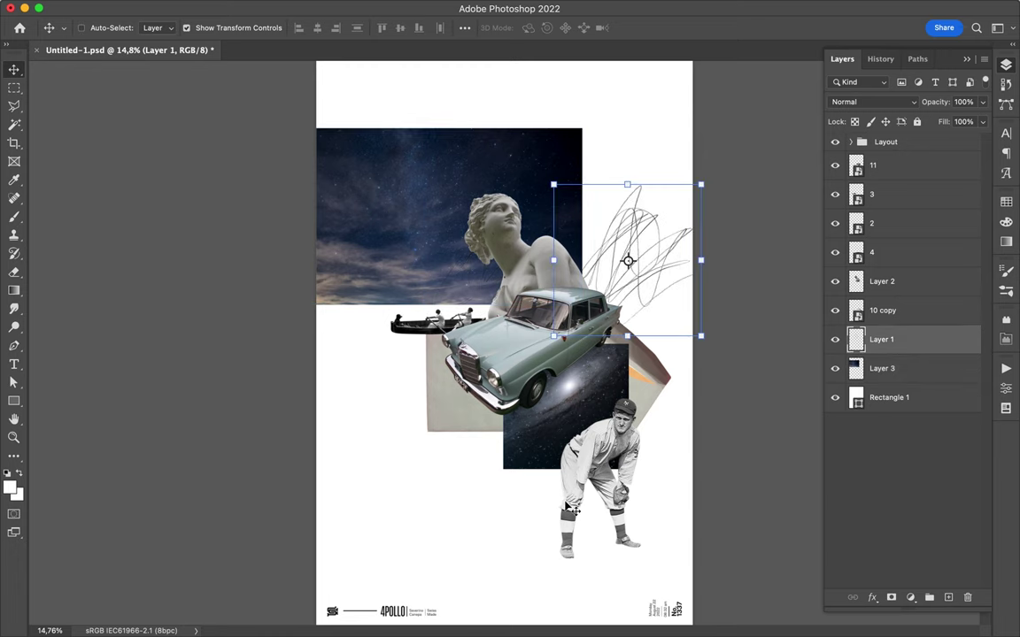
{"action": "left_click", "coordinate": [506, 366]}
- Add the boat, player and paper layers to the selection and try scaling them to 120% width
{"action": "left_click", "coordinate": [417, 323], "text": "shift"}
{"action": "left_click", "coordinate": [549, 402], "text": "shift"}
{"action": "left_click", "coordinate": [602, 495], "text": "shift"}
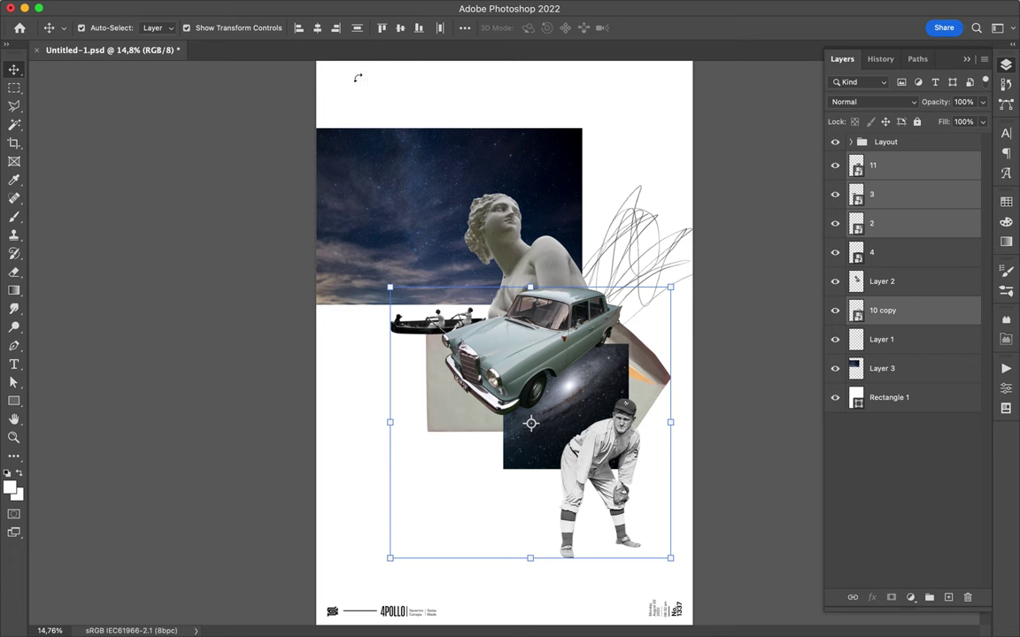
{"action": "key", "text": "ctrl+t"}
{"action": "left_click", "coordinate": [266, 28]}
{"action": "type", "text": "120"}
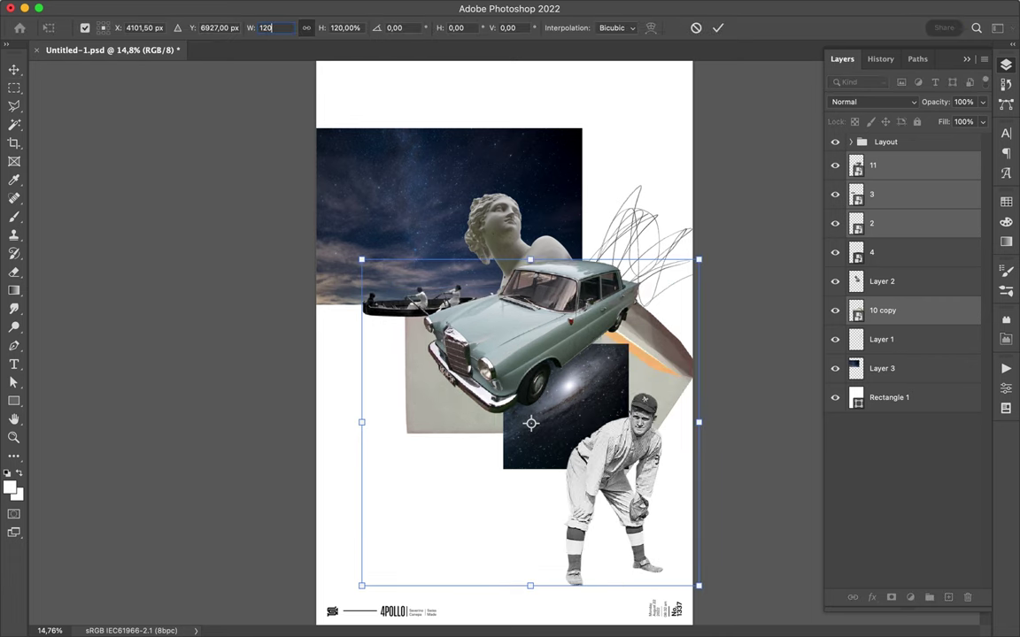
- Revert the group to its original size, cancel the transform, and save the collage
{"action": "key", "text": "ctrl+z"}
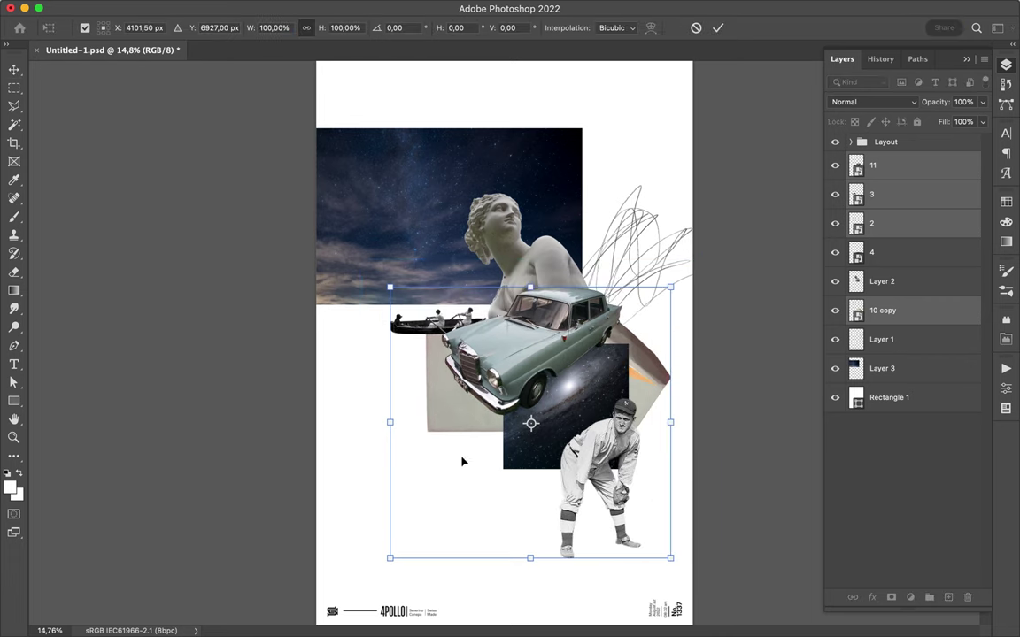
{"action": "right_click", "coordinate": [683, 182]}
{"action": "key", "text": "Escape"}
{"action": "key", "text": "ctrl+s"}
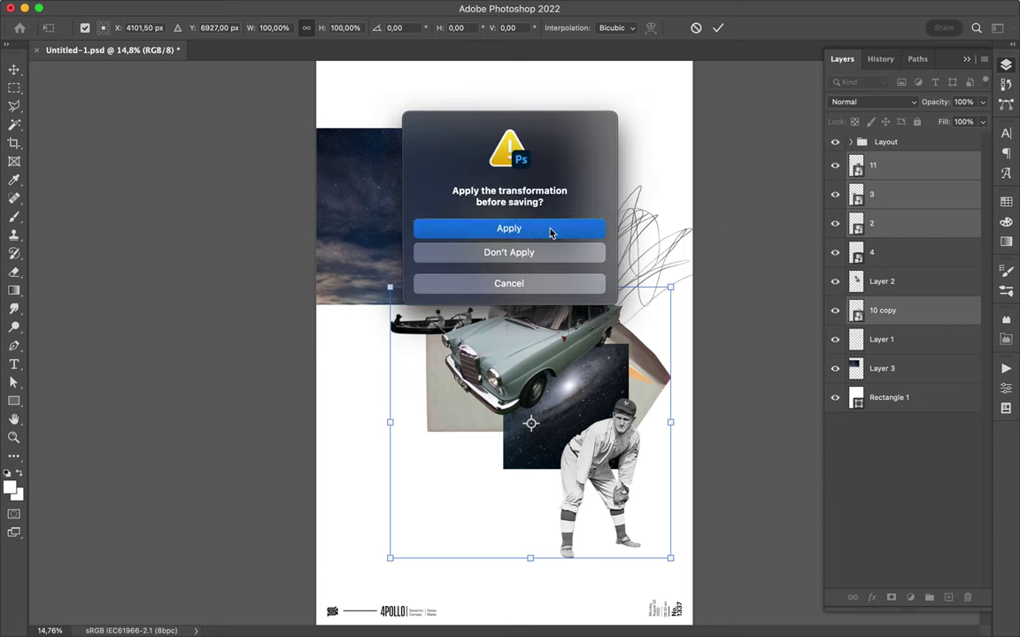